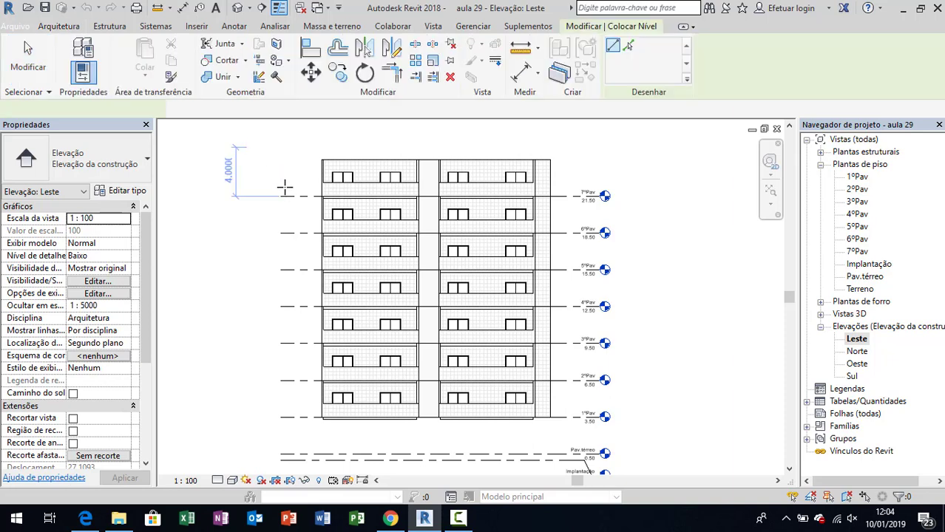
Step: Place a new level line at 24.50 above 7ºPav in the Leste elevation
{"action": "middle_click_drag", "start_coordinate": [269, 185], "coordinate": [286, 216]}
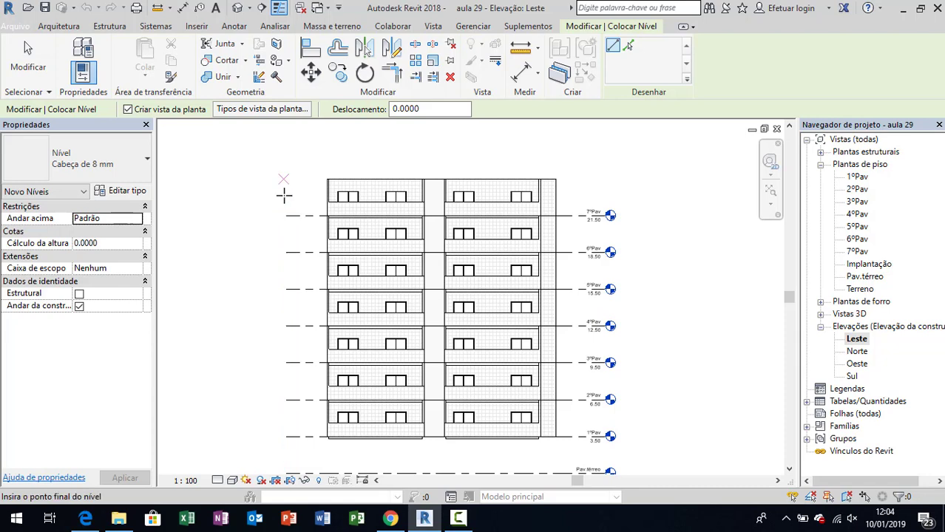
{"action": "left_click", "coordinate": [285, 196]}
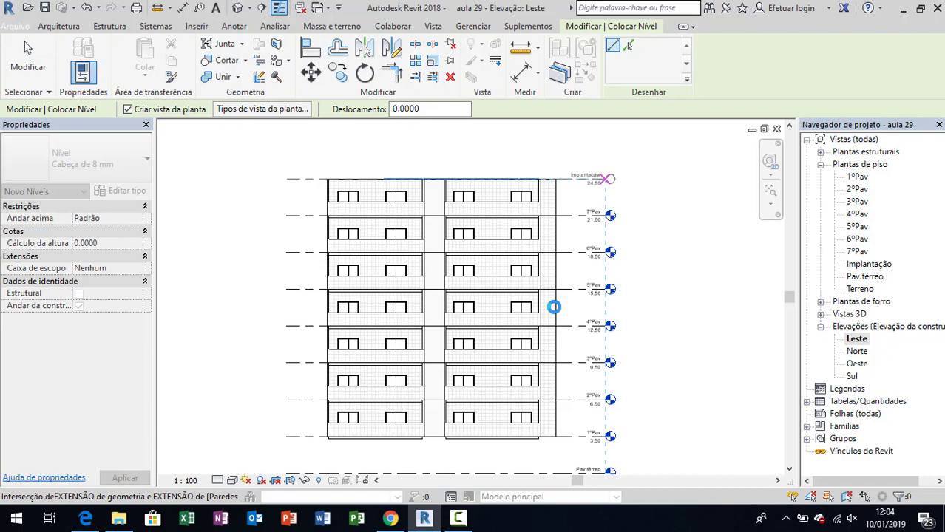
{"action": "left_click", "coordinate": [607, 179]}
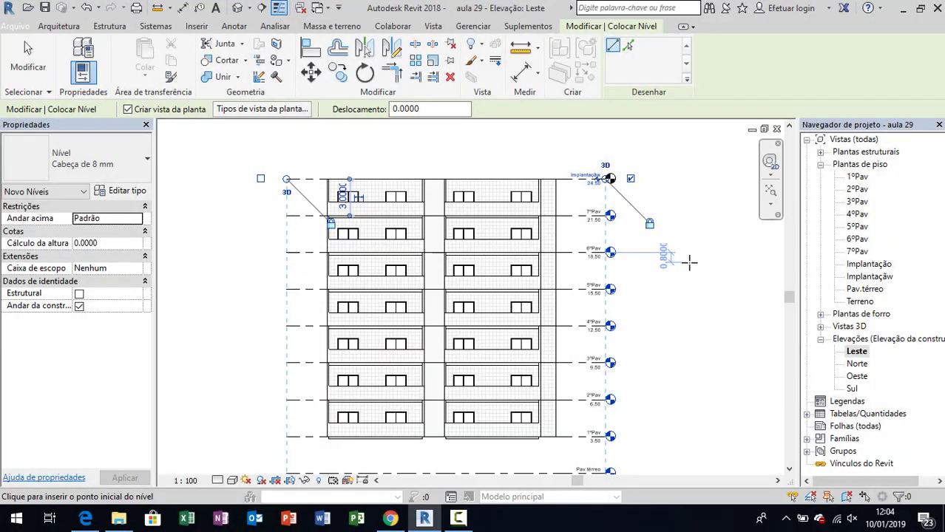
Step: Rename the new 24.50 level to Coberta and open its floor plan under Plantas de piso
{"action": "key", "text": "Escape"}
{"action": "scroll", "coordinate": [592, 178], "scroll_direction": "up", "scroll_amount": 1}
{"action": "scroll", "coordinate": [592, 181], "scroll_direction": "up", "scroll_amount": 2}
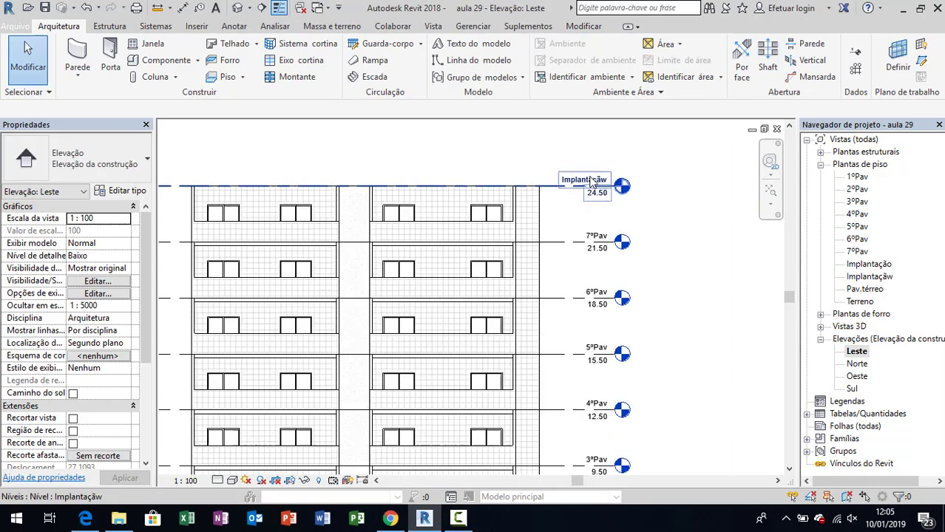
{"action": "double_click", "coordinate": [589, 180]}
{"action": "type", "text": "Coberta"}
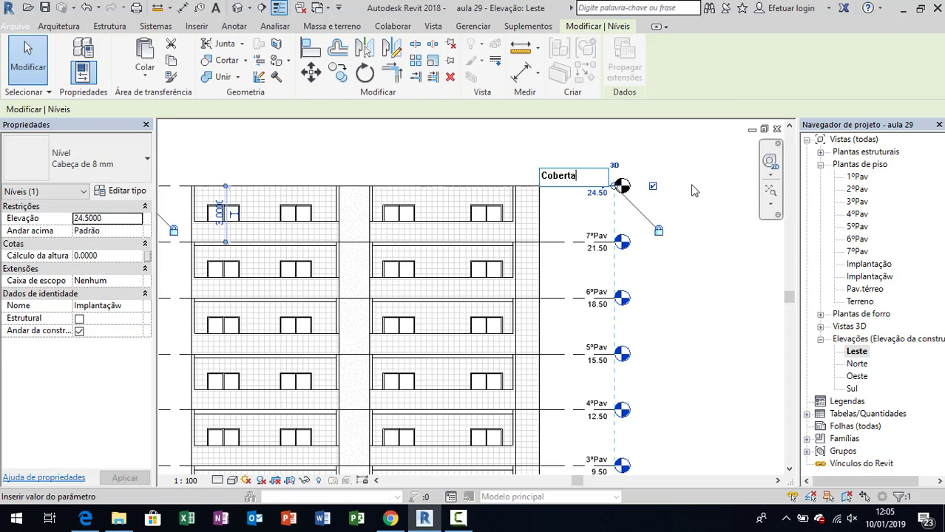
{"action": "key", "text": "Return"}
{"action": "key", "text": "Return"}
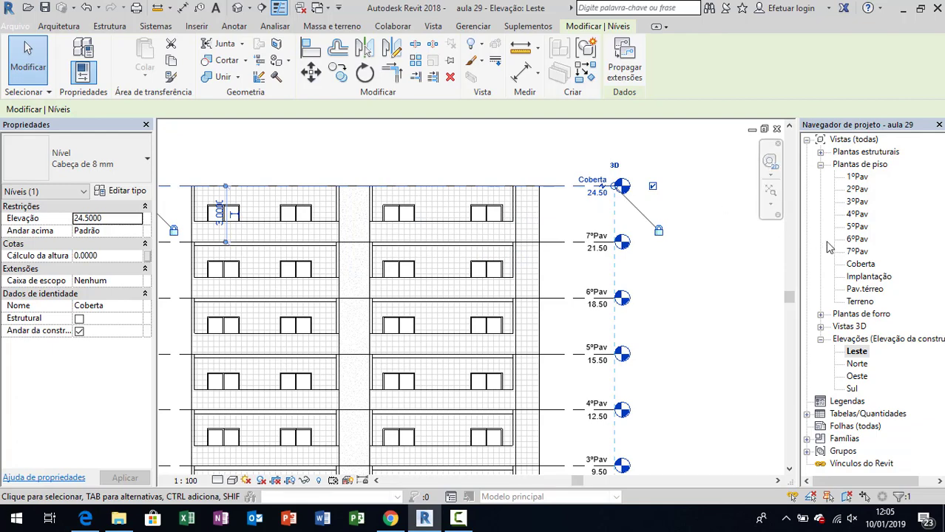
{"action": "double_click", "coordinate": [854, 264]}
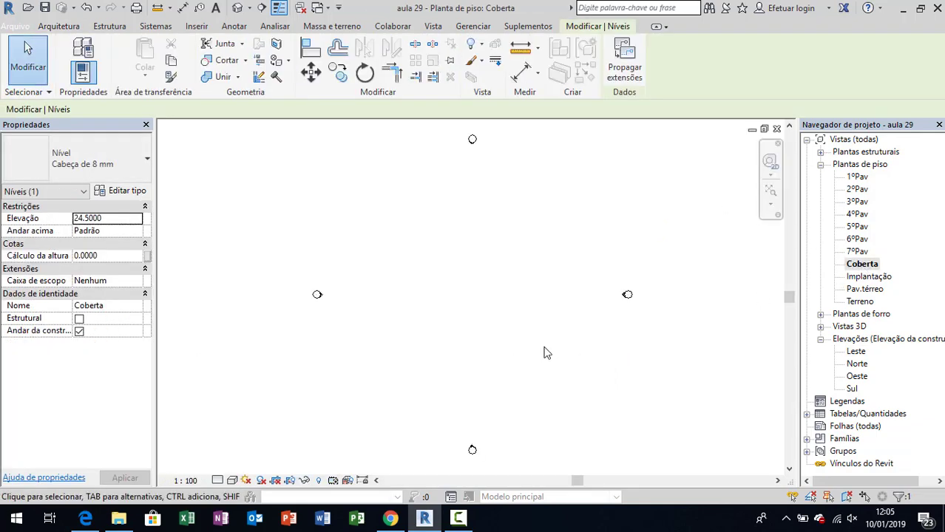
{"action": "key", "text": "Escape"}
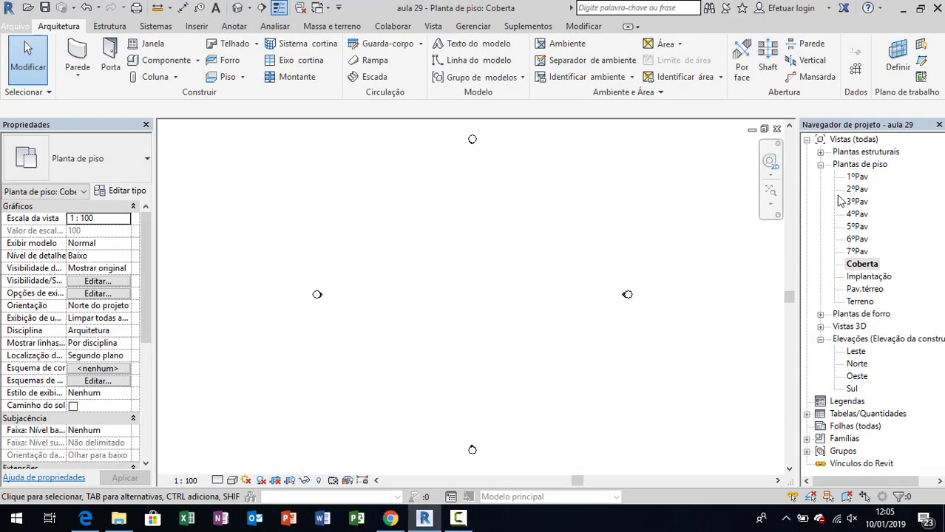
{"action": "double_click", "coordinate": [857, 178]}
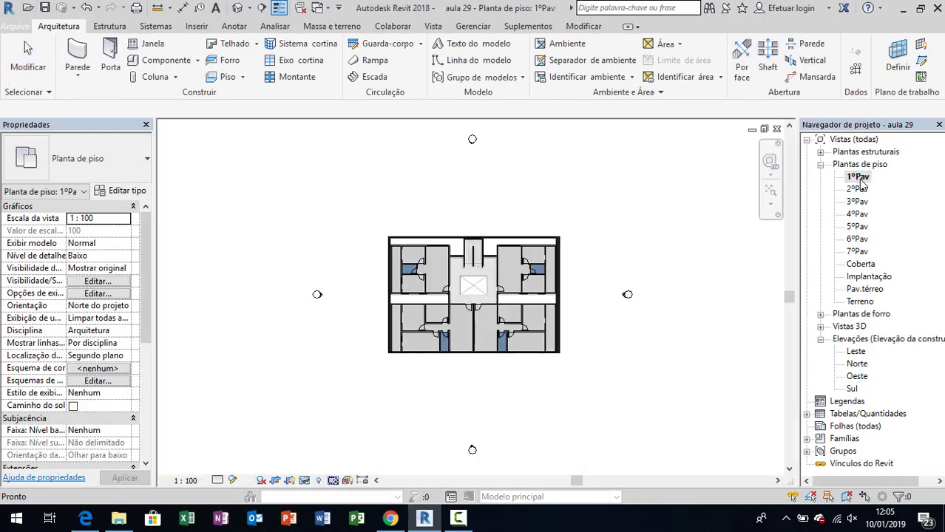
{"action": "double_click", "coordinate": [860, 265]}
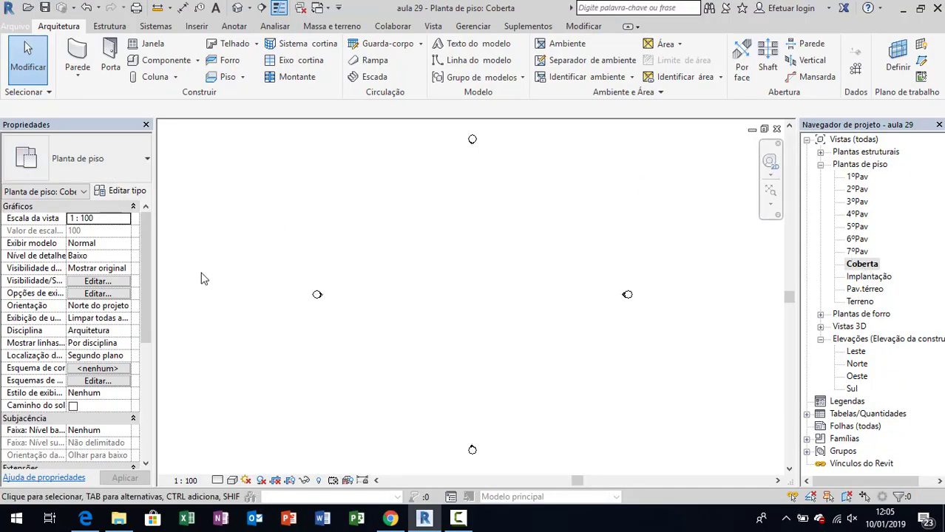
{"action": "scroll", "coordinate": [137, 355], "scroll_direction": "down", "scroll_amount": 1}
{"action": "scroll", "coordinate": [115, 377], "scroll_direction": "down", "scroll_amount": 1}
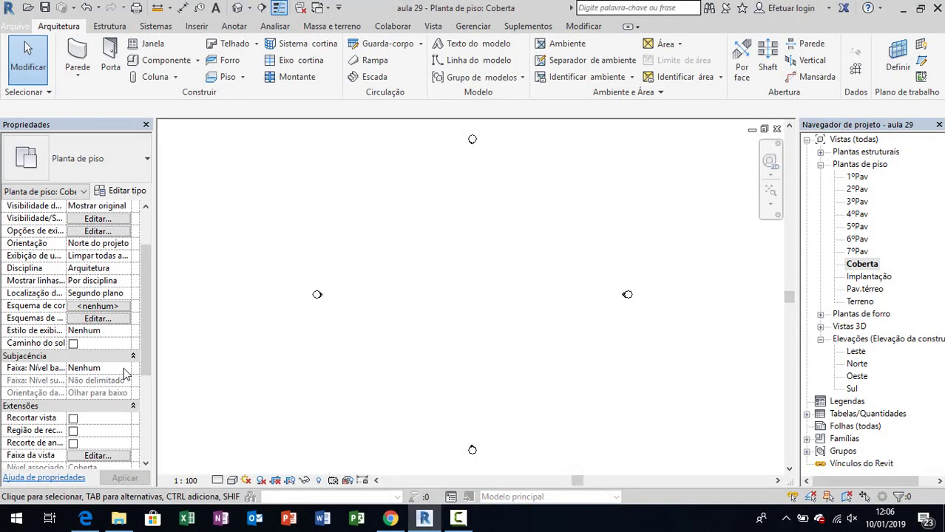
Step: Set the Coberta plan's underlay base level to 7ºPav and zoom onto the plan
{"action": "left_click", "coordinate": [125, 369]}
{"action": "scroll", "coordinate": [105, 413], "scroll_direction": "down", "scroll_amount": 2}
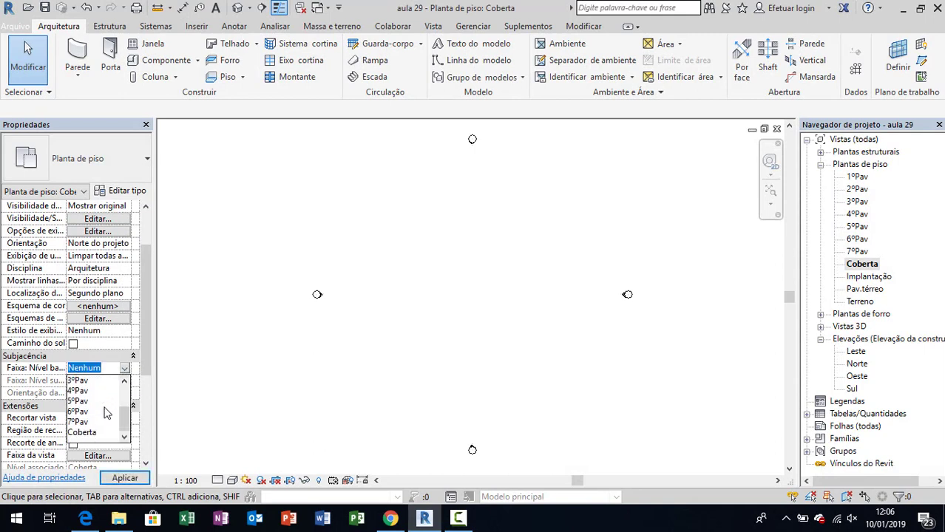
{"action": "left_click", "coordinate": [91, 421]}
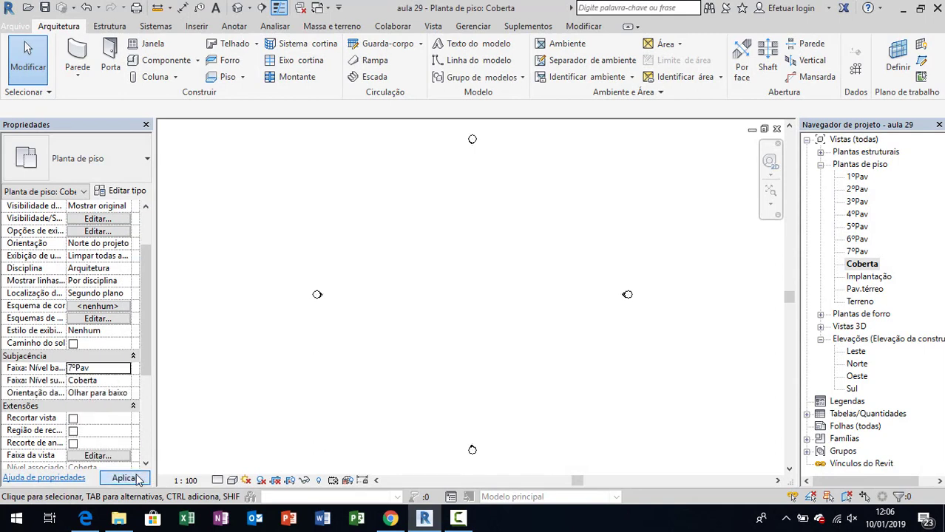
{"action": "left_click", "coordinate": [135, 477]}
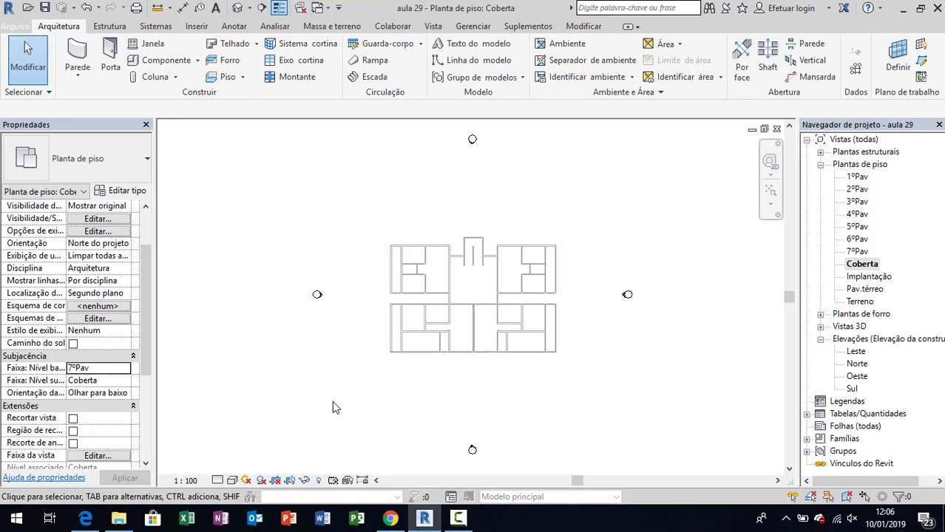
{"action": "scroll", "coordinate": [436, 316], "scroll_direction": "up", "scroll_amount": 2}
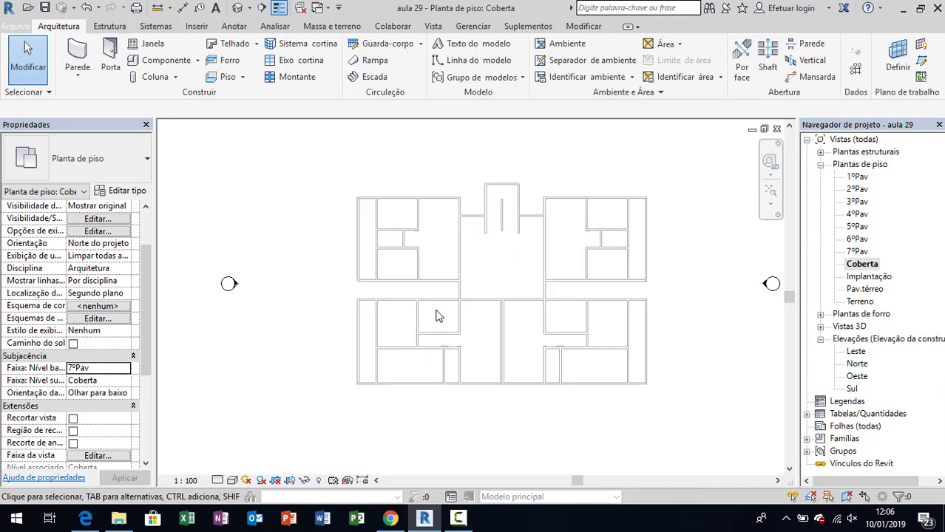
{"action": "middle_click_drag", "start_coordinate": [460, 305], "coordinate": [443, 296]}
{"action": "scroll", "coordinate": [467, 293], "scroll_direction": "up", "scroll_amount": 1}
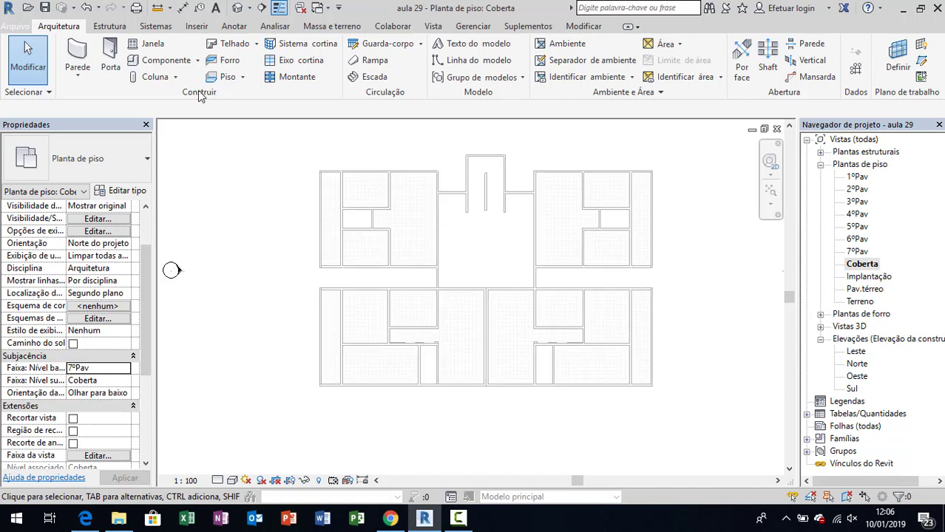
Step: Start a floor boundary sketch on Coberta using Pick Lines
{"action": "left_click", "coordinate": [226, 80]}
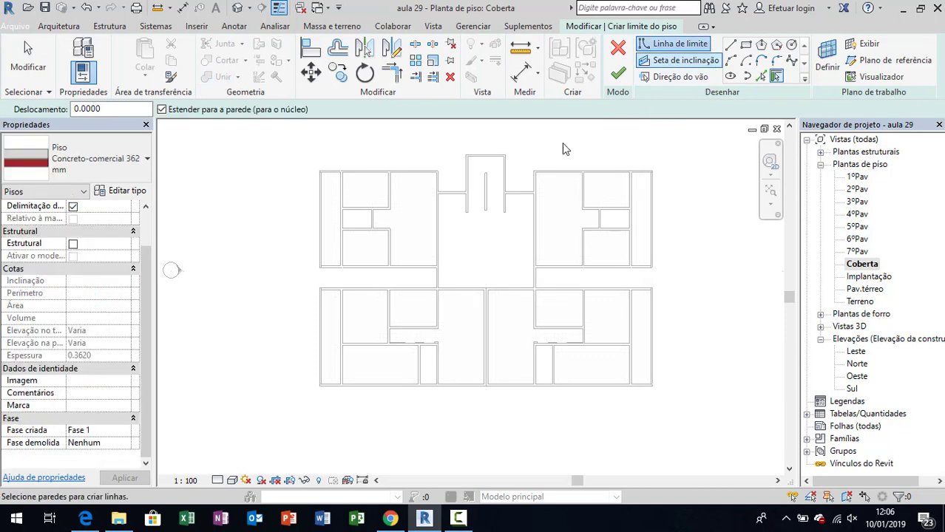
{"action": "scroll", "coordinate": [310, 195], "scroll_direction": "up", "scroll_amount": 3}
{"action": "scroll", "coordinate": [316, 186], "scroll_direction": "up", "scroll_amount": 2}
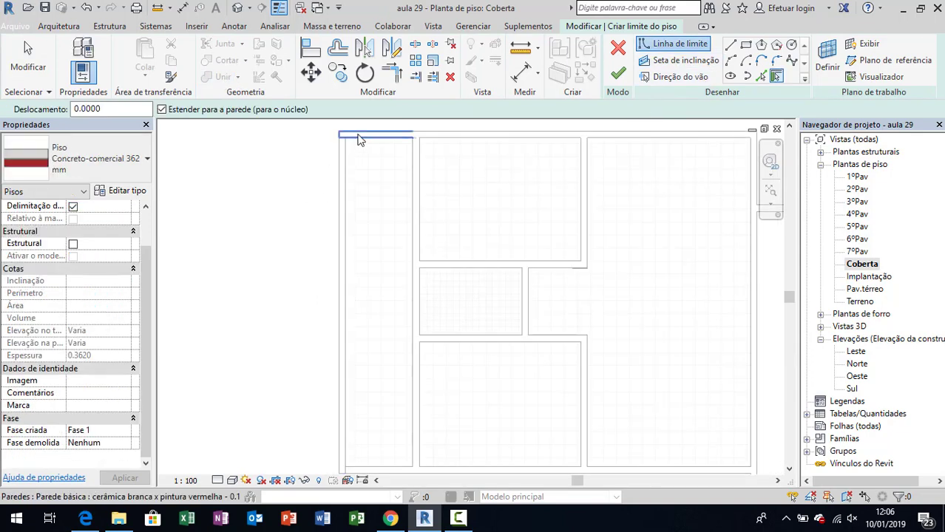
{"action": "scroll", "coordinate": [468, 140], "scroll_direction": "down", "scroll_amount": 2}
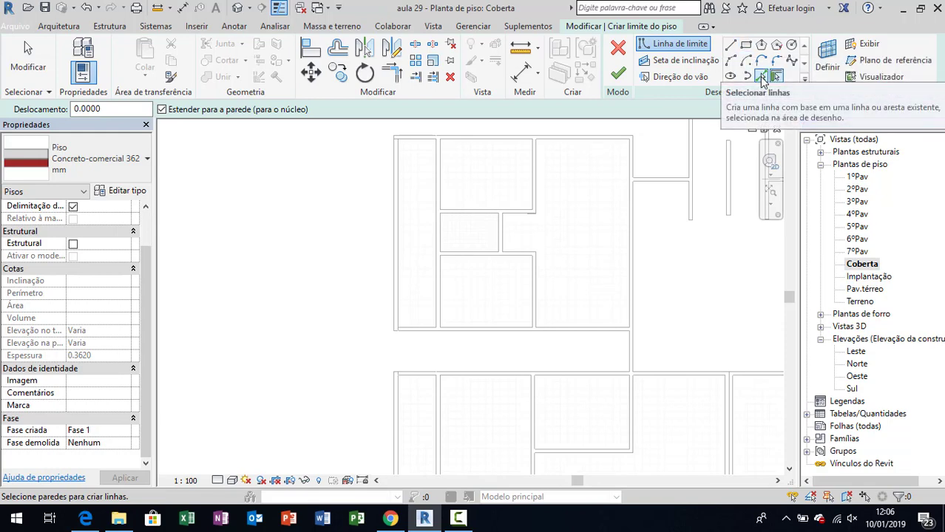
{"action": "left_click", "coordinate": [759, 76]}
Step: Pick the top, left and right walls of the upper-left room block as boundary lines
{"action": "middle_click_drag", "start_coordinate": [588, 195], "coordinate": [549, 249]}
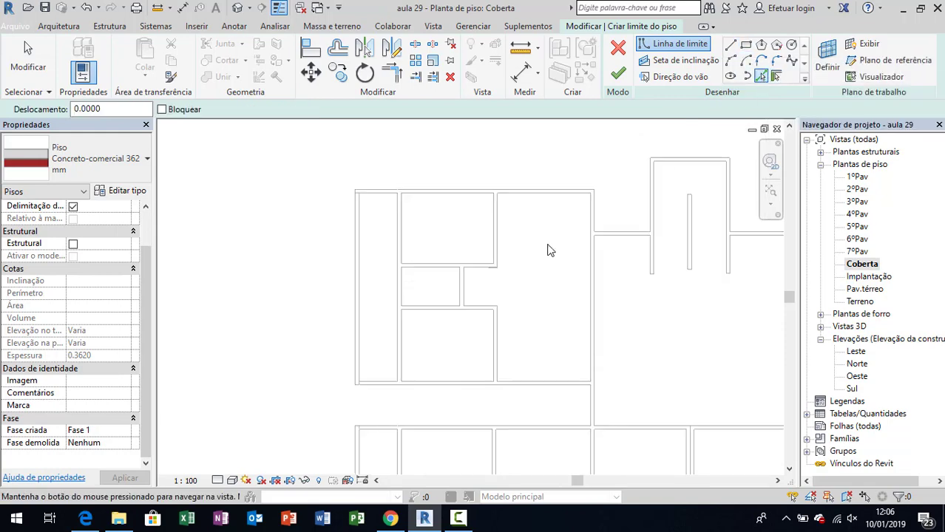
{"action": "left_click", "coordinate": [495, 189]}
{"action": "left_click", "coordinate": [354, 229]}
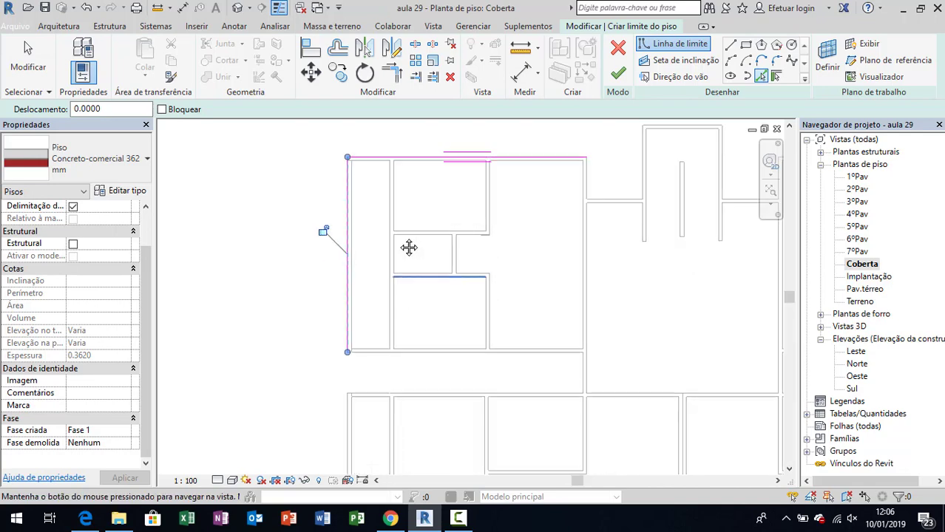
{"action": "scroll", "coordinate": [409, 247], "scroll_direction": "up", "scroll_amount": 2}
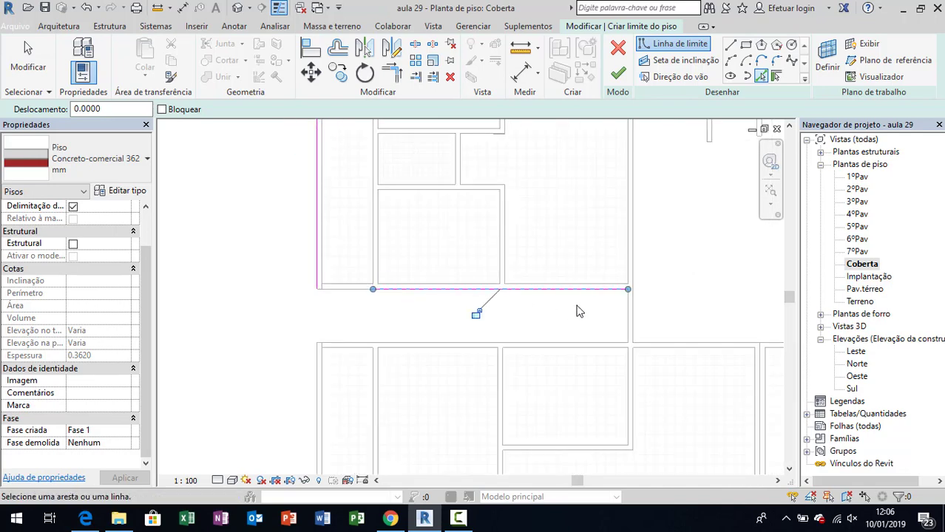
{"action": "left_click", "coordinate": [627, 329]}
{"action": "scroll", "coordinate": [628, 295], "scroll_direction": "down", "scroll_amount": 1}
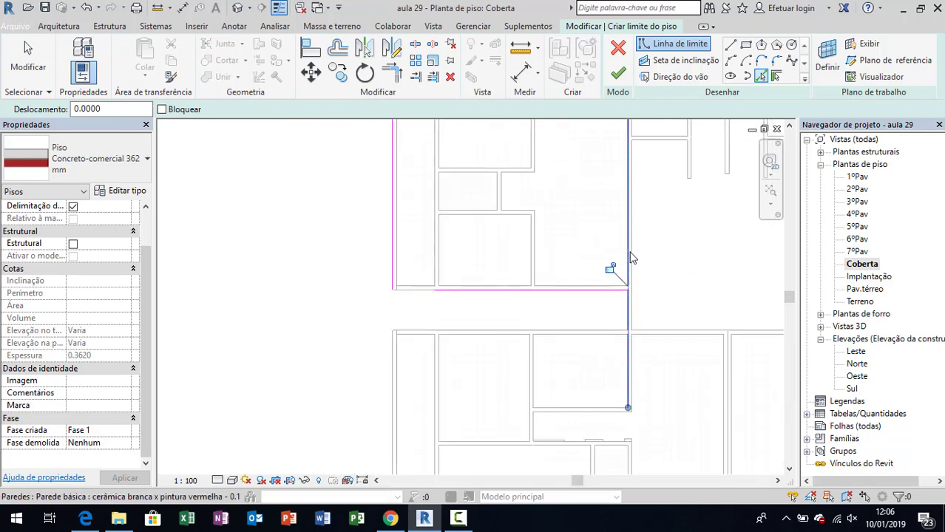
{"action": "middle_click_drag", "start_coordinate": [633, 258], "coordinate": [613, 343]}
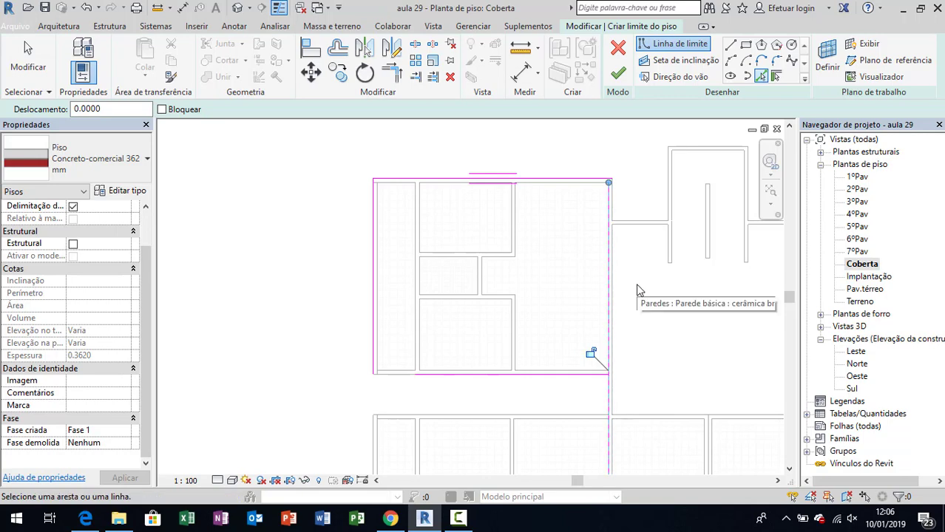
{"action": "scroll", "coordinate": [639, 290], "scroll_direction": "up", "scroll_amount": 1}
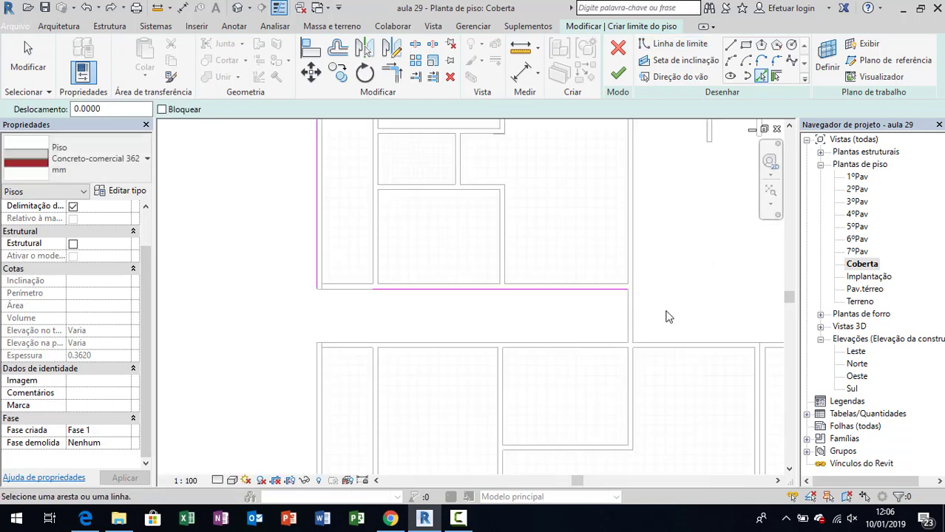
{"action": "left_click", "coordinate": [731, 47]}
Step: Draw a short boundary segment down to the corridor and pick the corridor's lower wall
{"action": "left_click", "coordinate": [626, 290]}
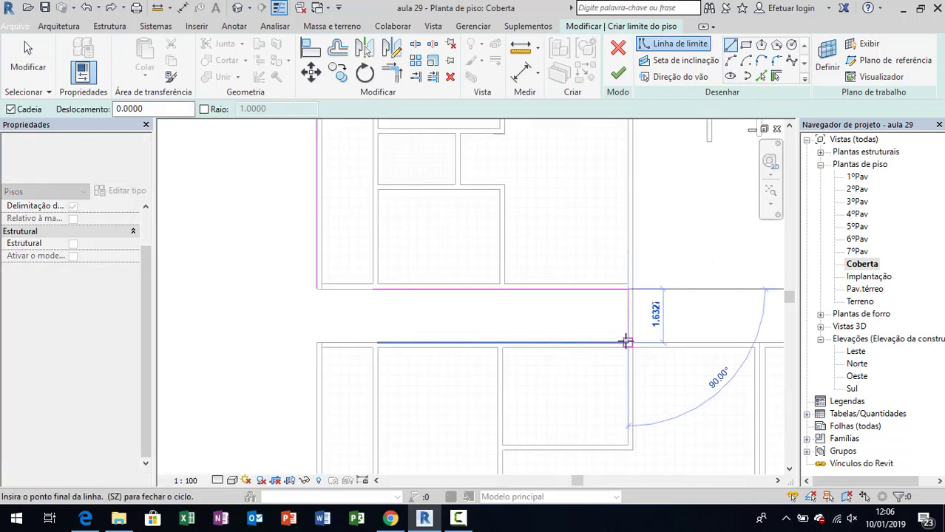
{"action": "left_click", "coordinate": [627, 342]}
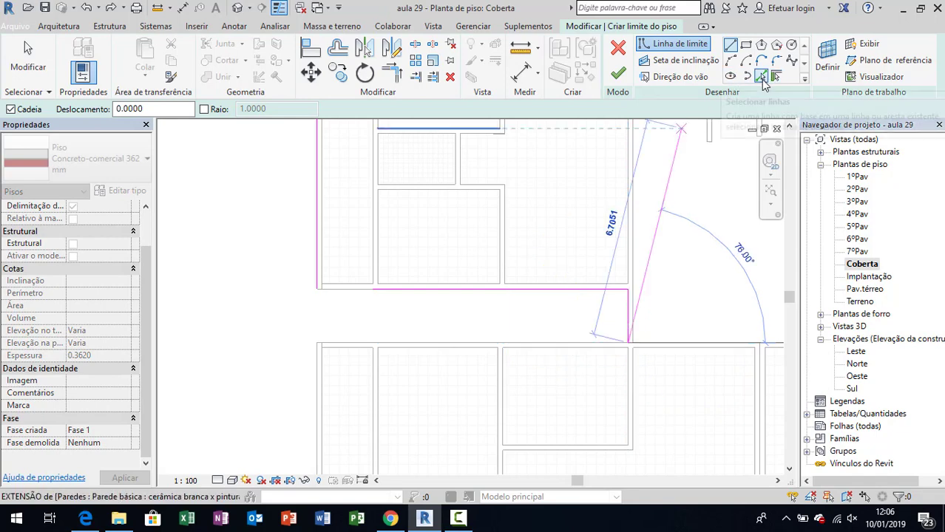
{"action": "left_click", "coordinate": [761, 77]}
{"action": "left_click", "coordinate": [565, 352]}
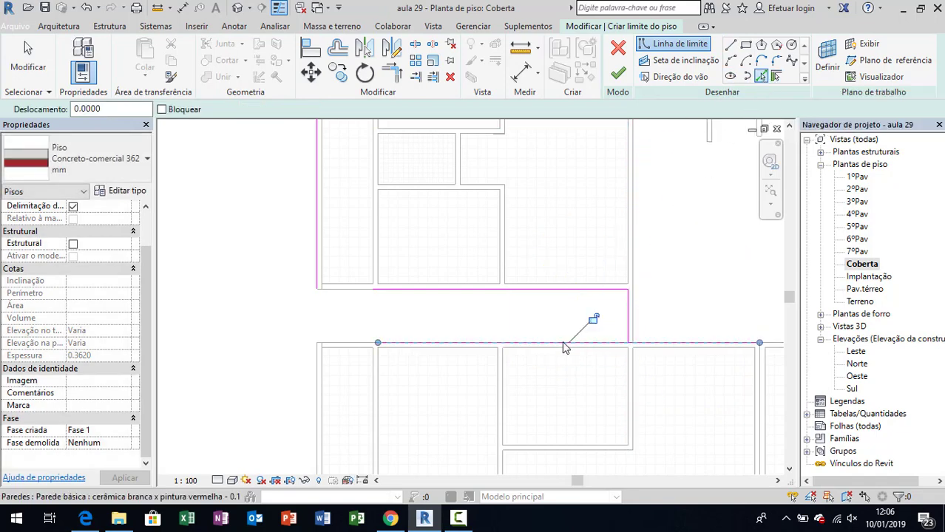
{"action": "middle_click_drag", "start_coordinate": [636, 363], "coordinate": [481, 369]}
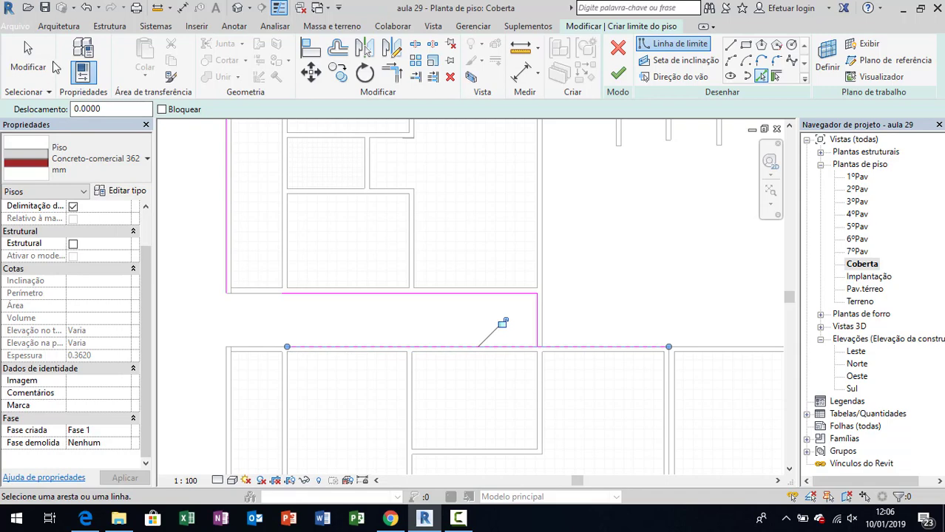
Step: Extend and trim the corridor boundary lines so they meet the outer wall and corner
{"action": "left_click", "coordinate": [29, 61]}
{"action": "left_click", "coordinate": [298, 348]}
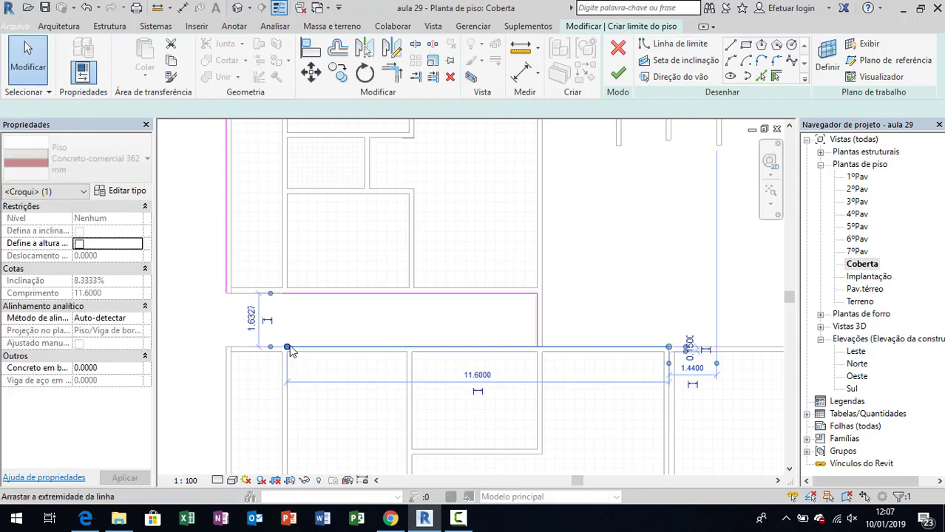
{"action": "left_click_drag", "start_coordinate": [288, 347], "coordinate": [227, 347]}
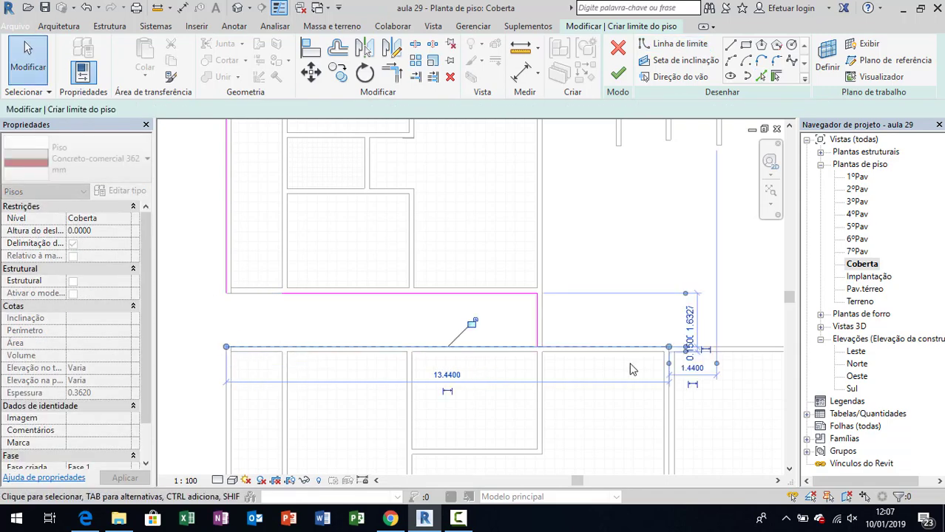
{"action": "left_click_drag", "start_coordinate": [669, 348], "coordinate": [537, 347]}
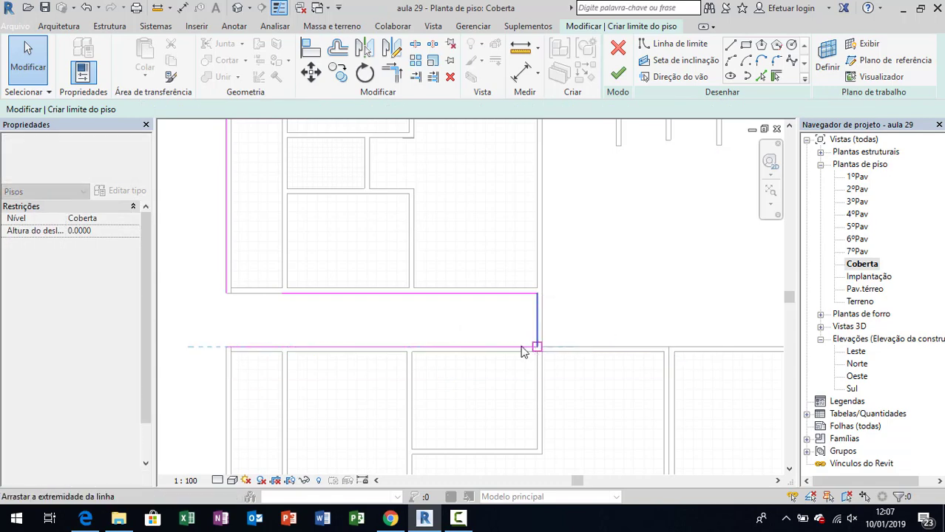
{"action": "left_click", "coordinate": [328, 294]}
{"action": "left_click_drag", "start_coordinate": [281, 293], "coordinate": [226, 293]}
{"action": "left_click", "coordinate": [368, 330]}
{"action": "scroll", "coordinate": [385, 340], "scroll_direction": "down", "scroll_amount": 2}
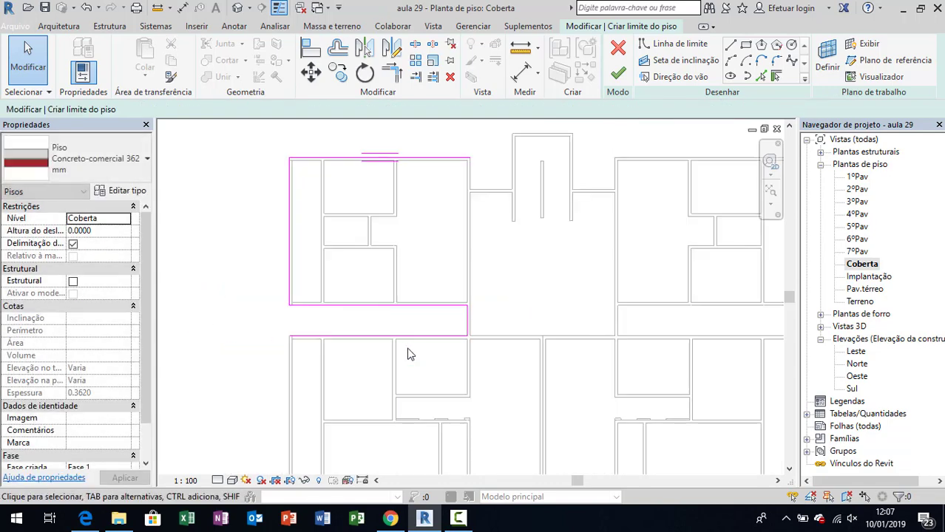
{"action": "scroll", "coordinate": [428, 296], "scroll_direction": "down", "scroll_amount": 2}
{"action": "scroll", "coordinate": [473, 325], "scroll_direction": "down", "scroll_amount": 2}
Step: Begin drawing a straight boundary line at the central core's recess corner
{"action": "left_click", "coordinate": [730, 46]}
{"action": "scroll", "coordinate": [443, 179], "scroll_direction": "up", "scroll_amount": 2}
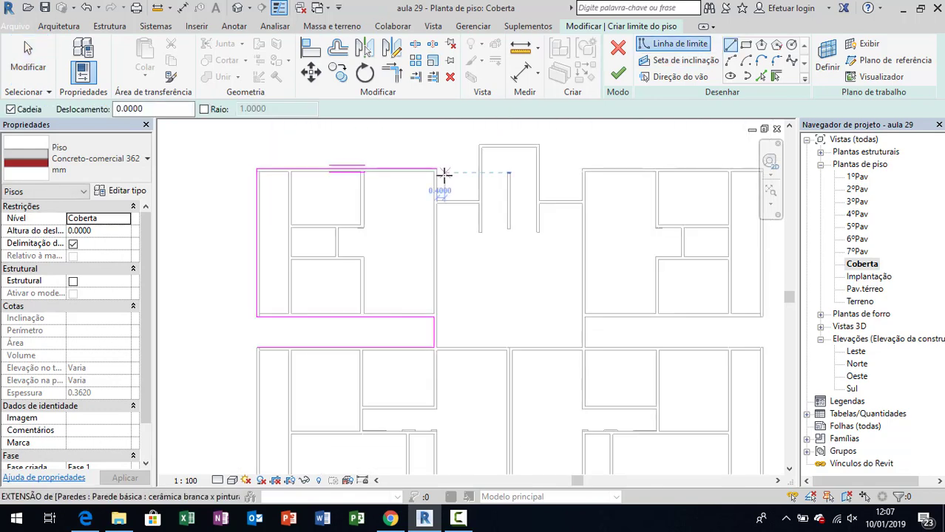
{"action": "scroll", "coordinate": [440, 179], "scroll_direction": "up", "scroll_amount": 2}
{"action": "left_click", "coordinate": [509, 218]}
{"action": "scroll", "coordinate": [509, 196], "scroll_direction": "up", "scroll_amount": 2}
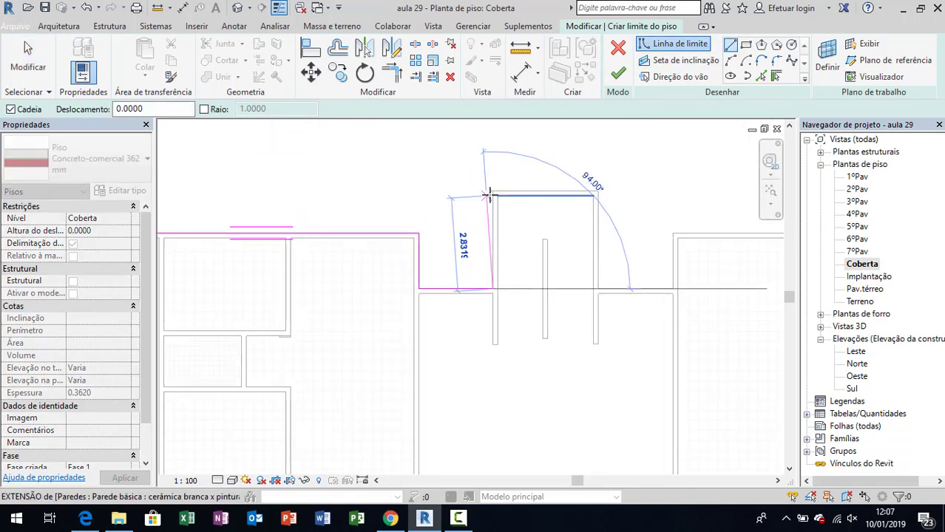
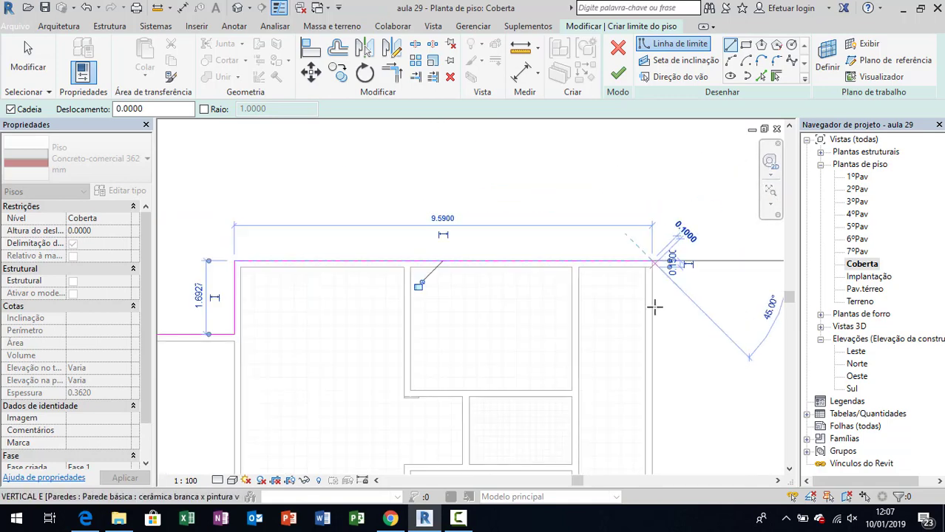
Step: Trace the remaining Coberta roof boundary corners around the footprint and core notch, closing the loop
{"action": "scroll", "coordinate": [654, 307], "scroll_direction": "down", "scroll_amount": 2}
{"action": "scroll", "coordinate": [604, 310], "scroll_direction": "down", "scroll_amount": 1}
{"action": "scroll", "coordinate": [592, 296], "scroll_direction": "up", "scroll_amount": 1}
{"action": "left_click", "coordinate": [572, 252]}
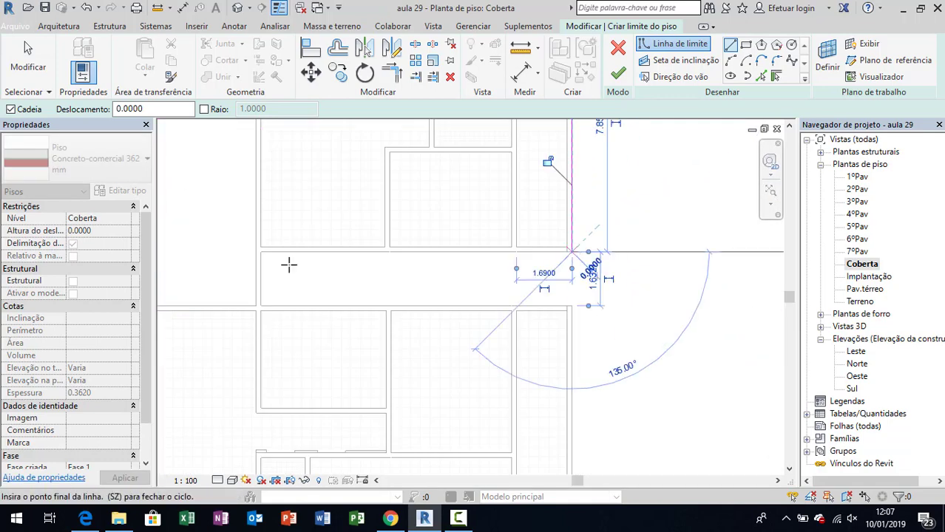
{"action": "left_click", "coordinate": [260, 251]}
{"action": "left_click", "coordinate": [260, 305]}
{"action": "left_click", "coordinate": [572, 300]}
{"action": "scroll", "coordinate": [527, 332], "scroll_direction": "up", "scroll_amount": 1}
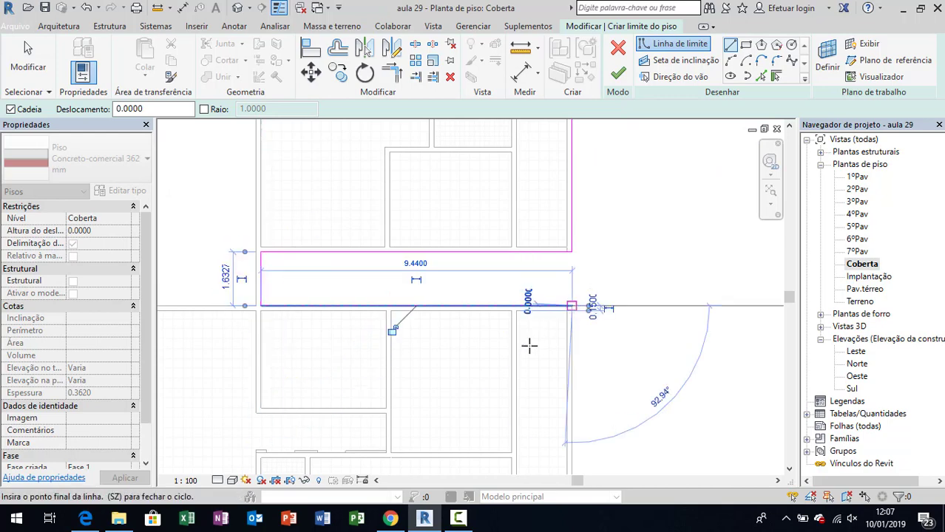
{"action": "scroll", "coordinate": [574, 289], "scroll_direction": "down", "scroll_amount": 3}
{"action": "scroll", "coordinate": [289, 251], "scroll_direction": "up", "scroll_amount": 2}
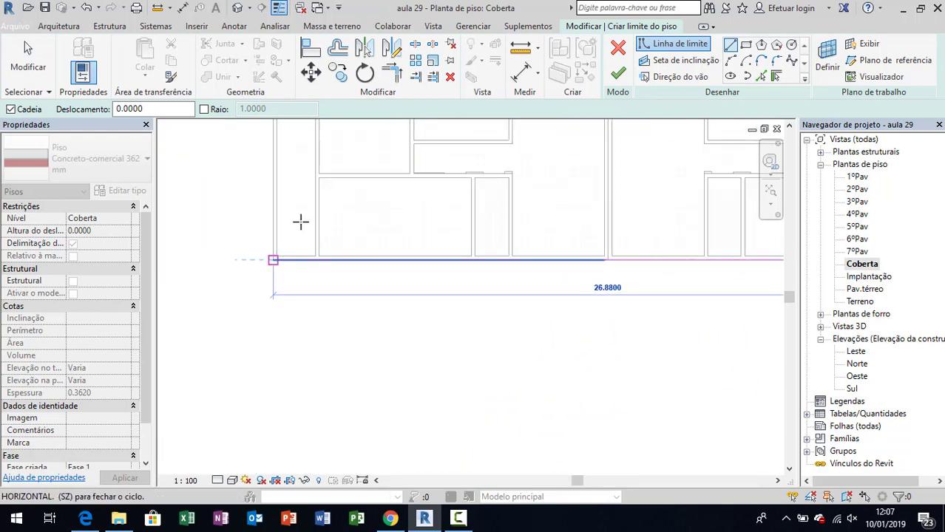
{"action": "key", "text": "Escape"}
{"action": "scroll", "coordinate": [518, 303], "scroll_direction": "up", "scroll_amount": 1}
{"action": "scroll", "coordinate": [560, 320], "scroll_direction": "down", "scroll_amount": 1}
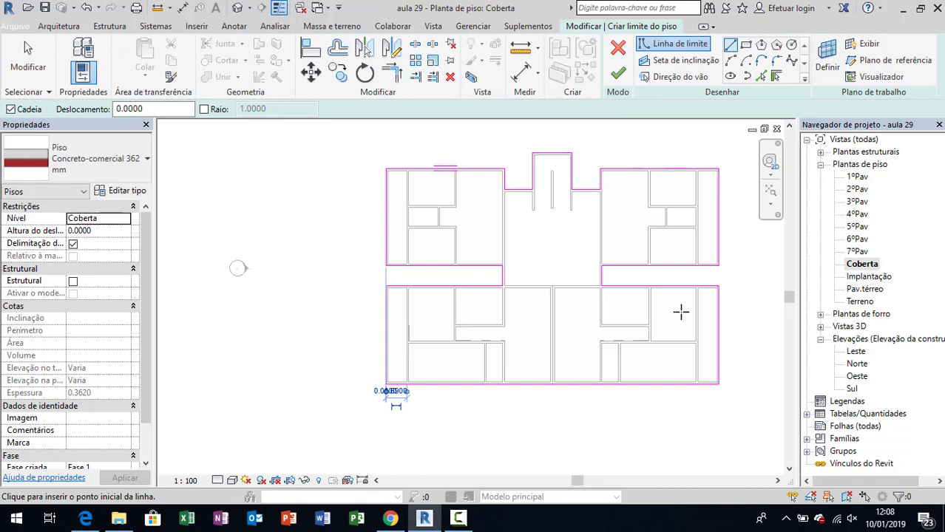
Step: Finish the 433.177 m² Concreto-comercial 362 mm roof slab and inspect it in the 3D view
{"action": "left_click", "coordinate": [616, 80]}
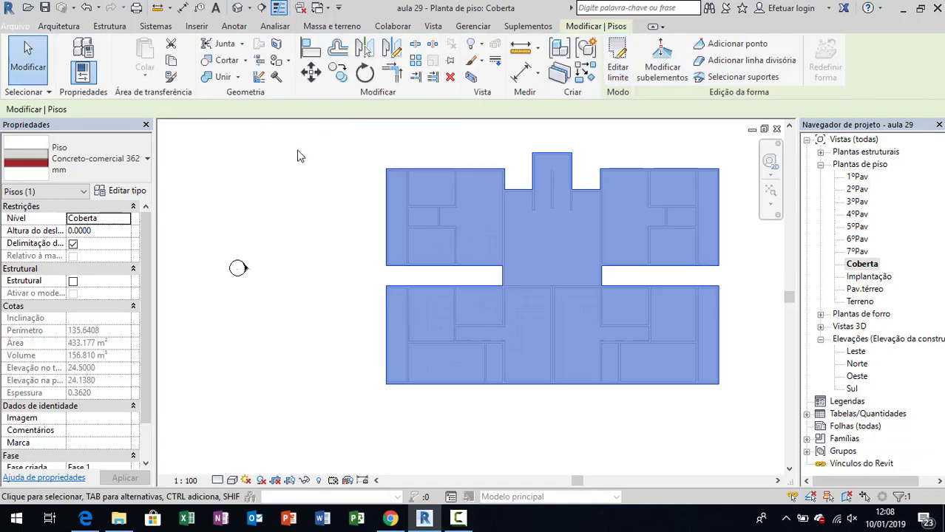
{"action": "left_click", "coordinate": [300, 155]}
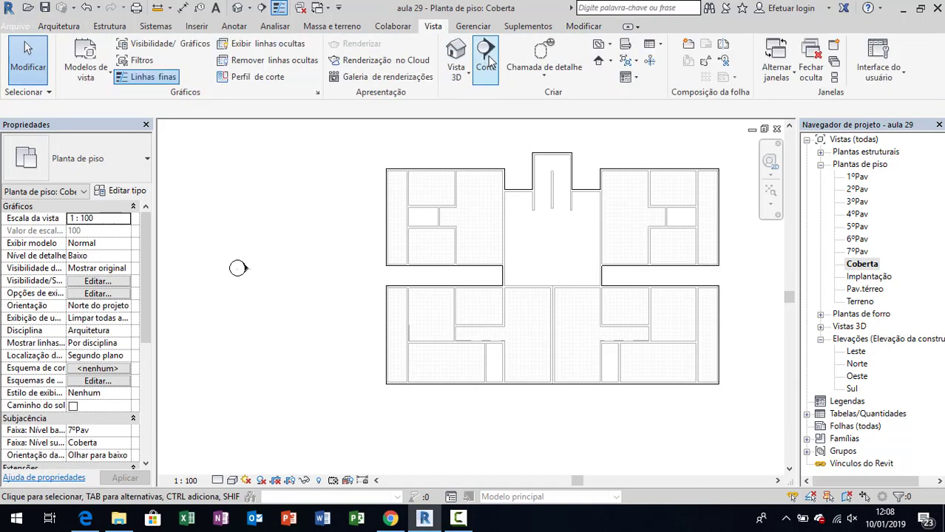
{"action": "left_click", "coordinate": [456, 52]}
{"action": "scroll", "coordinate": [620, 367], "scroll_direction": "up", "scroll_amount": 3}
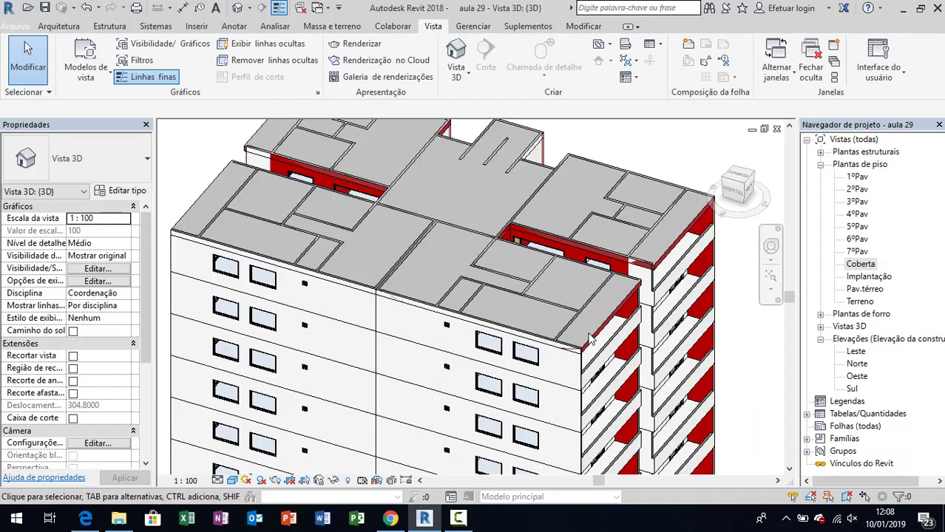
{"action": "scroll", "coordinate": [619, 367], "scroll_direction": "up", "scroll_amount": 3}
{"action": "scroll", "coordinate": [620, 368], "scroll_direction": "down", "scroll_amount": 2}
{"action": "left_click", "coordinate": [556, 311]}
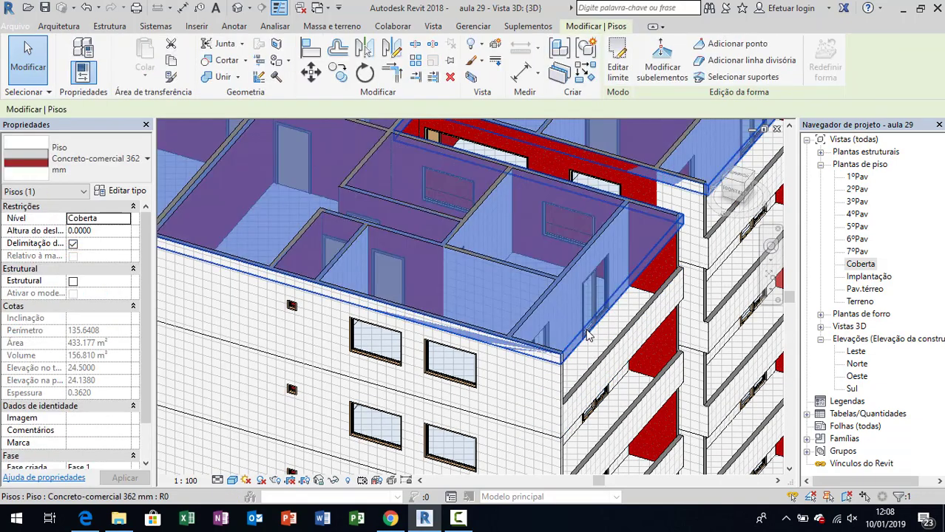
{"action": "scroll", "coordinate": [556, 311], "scroll_direction": "down", "scroll_amount": 3}
{"action": "left_click", "coordinate": [299, 199]}
{"action": "middle_click_drag", "start_coordinate": [341, 275], "coordinate": [485, 311], "text": "shift"}
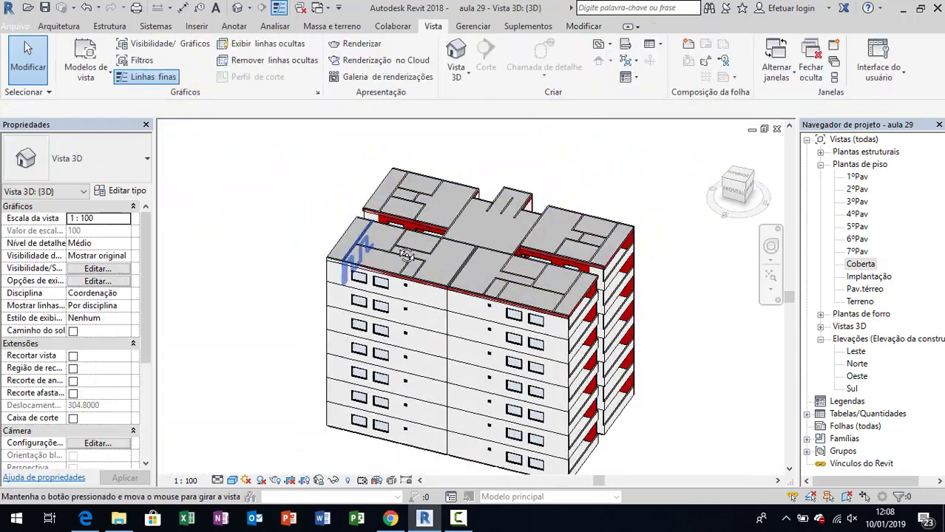
{"action": "scroll", "coordinate": [484, 309], "scroll_direction": "up", "scroll_amount": 5}
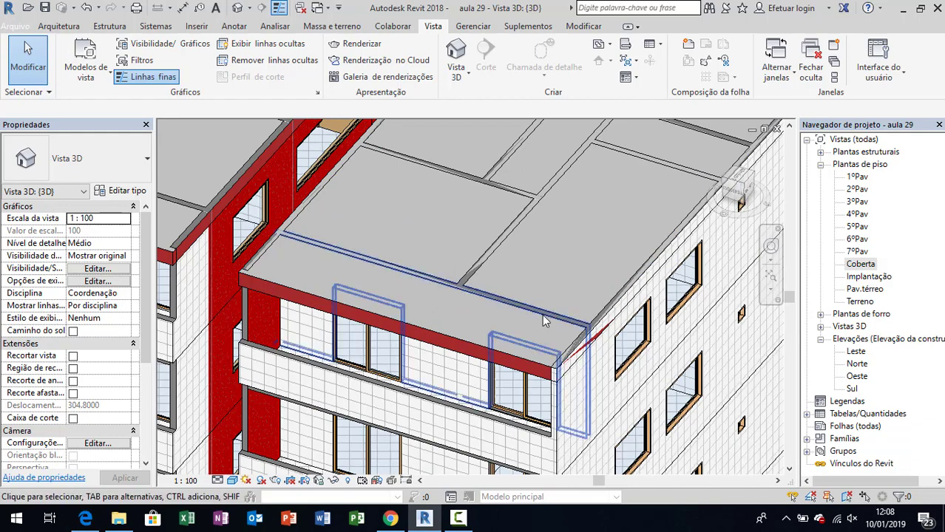
{"action": "scroll", "coordinate": [461, 302], "scroll_direction": "down", "scroll_amount": 2}
Step: Give the roof slab a 0.3 height offset so its top sits at 24.8000
{"action": "left_click", "coordinate": [406, 281]}
{"action": "type", "text": ".3"}
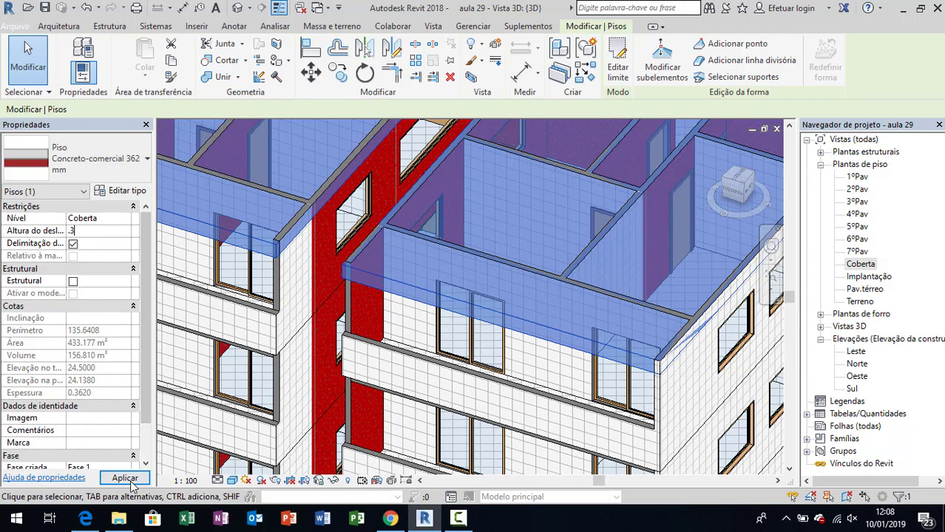
{"action": "left_click", "coordinate": [125, 478]}
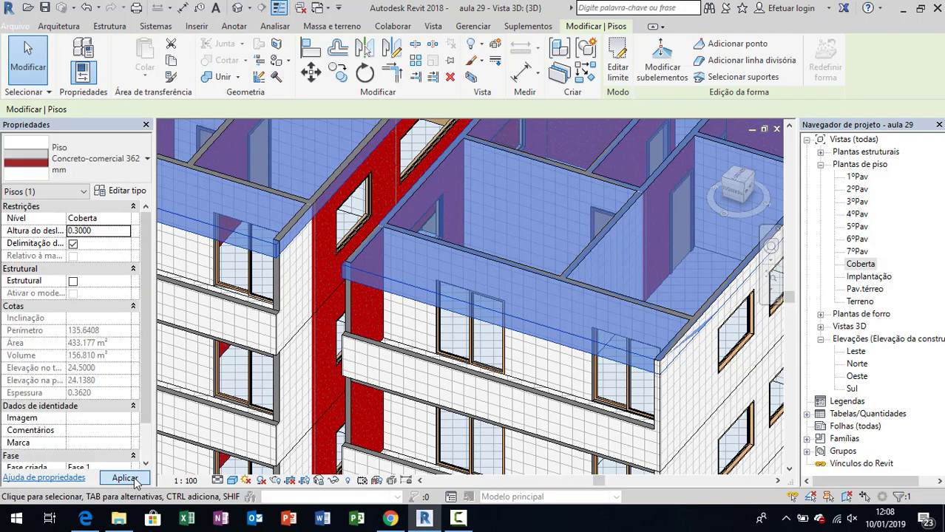
{"action": "middle_click_drag", "start_coordinate": [444, 362], "coordinate": [418, 374], "text": "shift"}
{"action": "scroll", "coordinate": [417, 374], "scroll_direction": "down", "scroll_amount": 2}
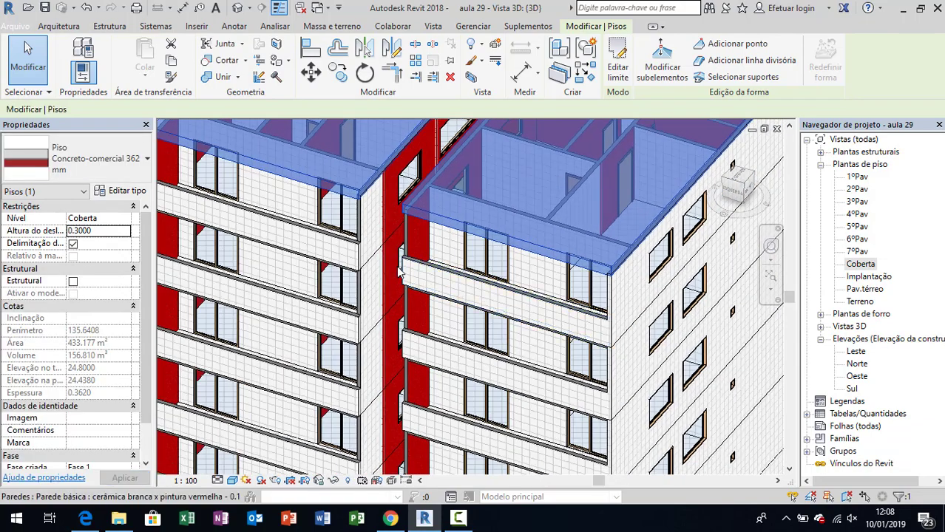
{"action": "scroll", "coordinate": [418, 374], "scroll_direction": "down", "scroll_amount": 2}
{"action": "left_click", "coordinate": [242, 143]}
{"action": "scroll", "coordinate": [332, 237], "scroll_direction": "up", "scroll_amount": 4}
{"action": "middle_click_drag", "start_coordinate": [331, 237], "coordinate": [352, 249], "text": "shift"}
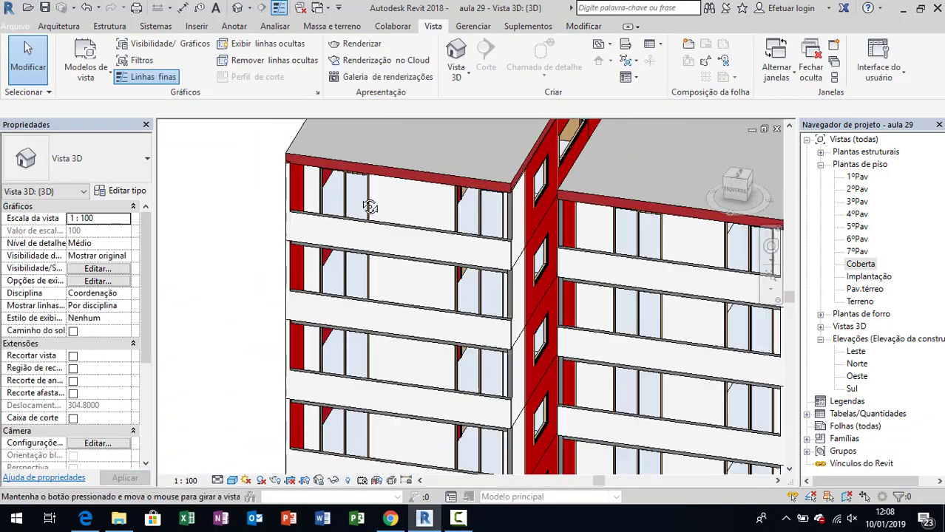
{"action": "scroll", "coordinate": [352, 248], "scroll_direction": "up", "scroll_amount": 3}
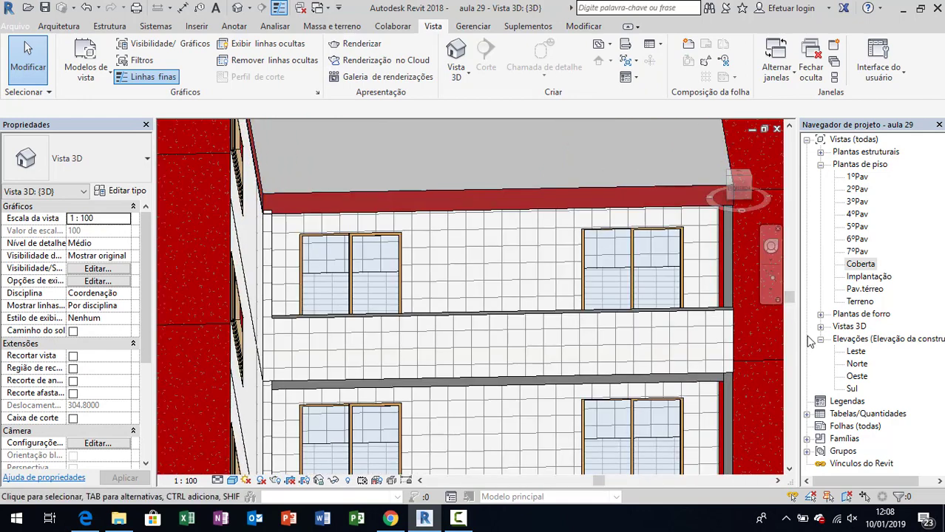
Step: Open the Leste elevation and locate the roof slab
{"action": "double_click", "coordinate": [856, 352]}
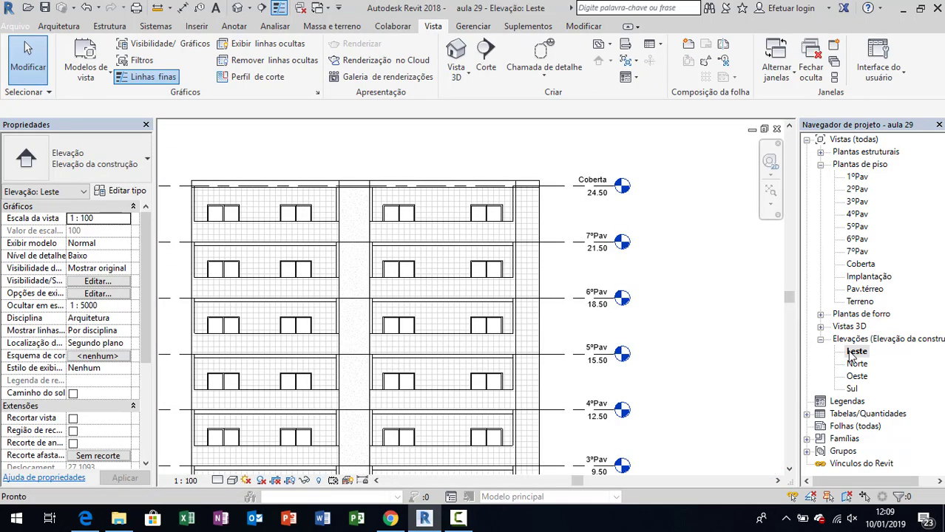
{"action": "scroll", "coordinate": [461, 221], "scroll_direction": "up", "scroll_amount": 2}
{"action": "scroll", "coordinate": [461, 199], "scroll_direction": "up", "scroll_amount": 2}
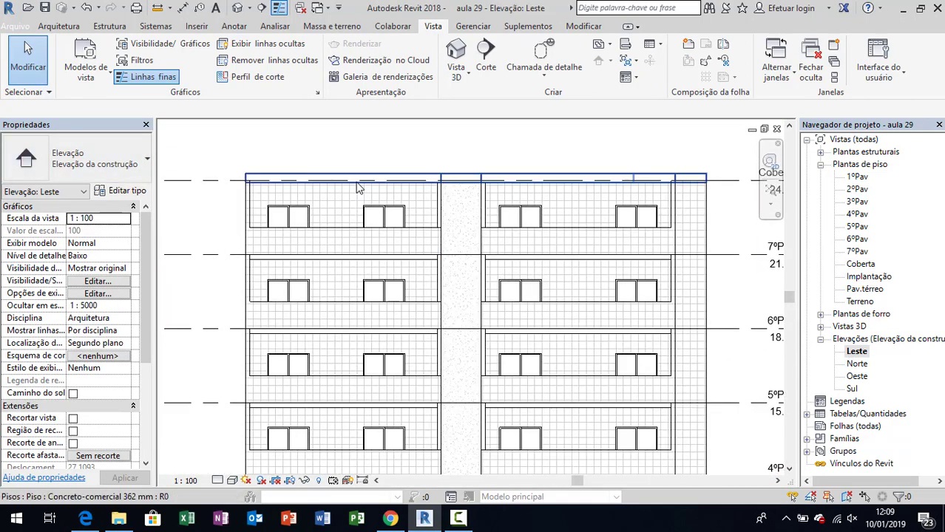
{"action": "scroll", "coordinate": [461, 178], "scroll_direction": "up", "scroll_amount": 2}
{"action": "left_click", "coordinate": [460, 173]}
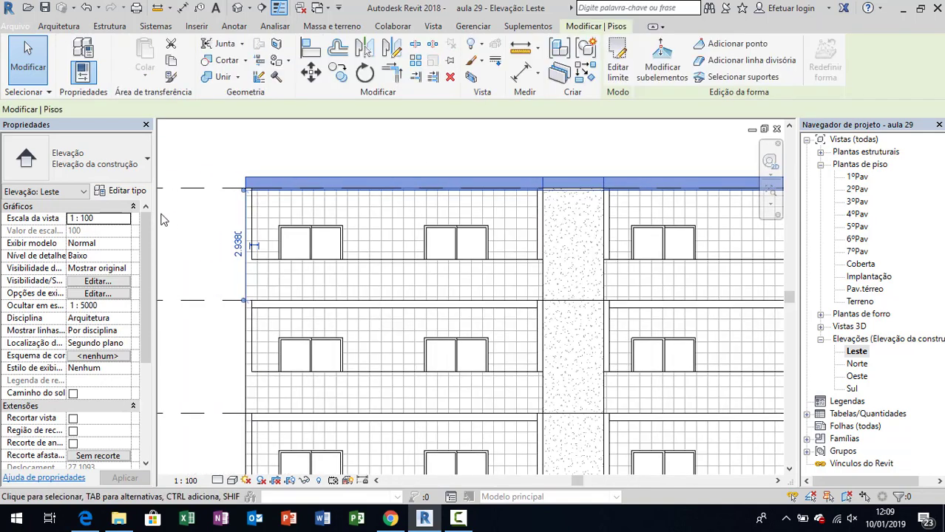
{"action": "scroll", "coordinate": [270, 204], "scroll_direction": "up", "scroll_amount": 2}
{"action": "scroll", "coordinate": [278, 213], "scroll_direction": "up", "scroll_amount": 2}
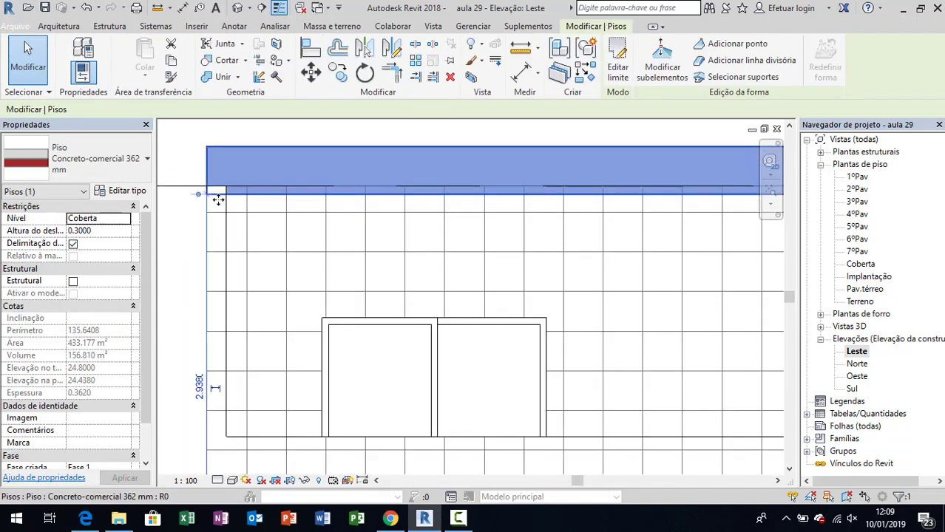
{"action": "key", "text": "Escape"}
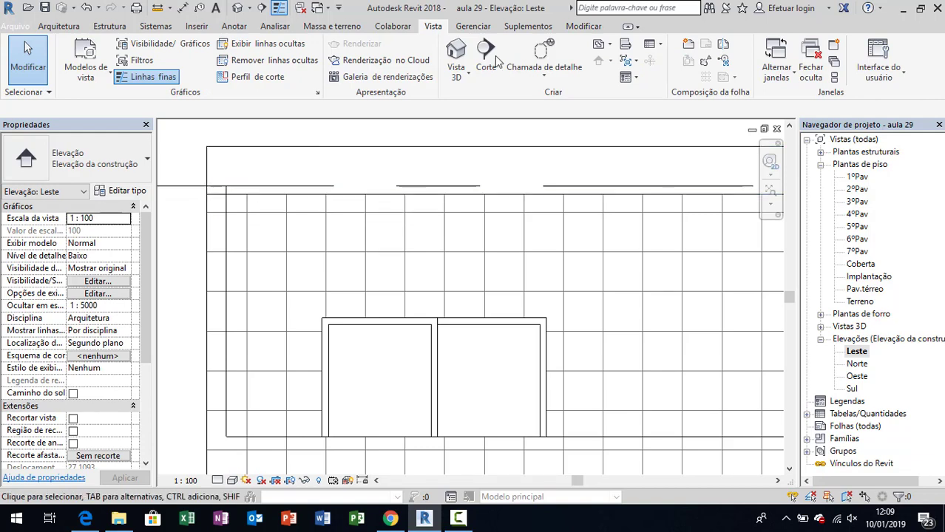
Step: Align the slab edge to the Coberta level line at 24.50 using Alinhar
{"action": "left_click", "coordinate": [596, 28]}
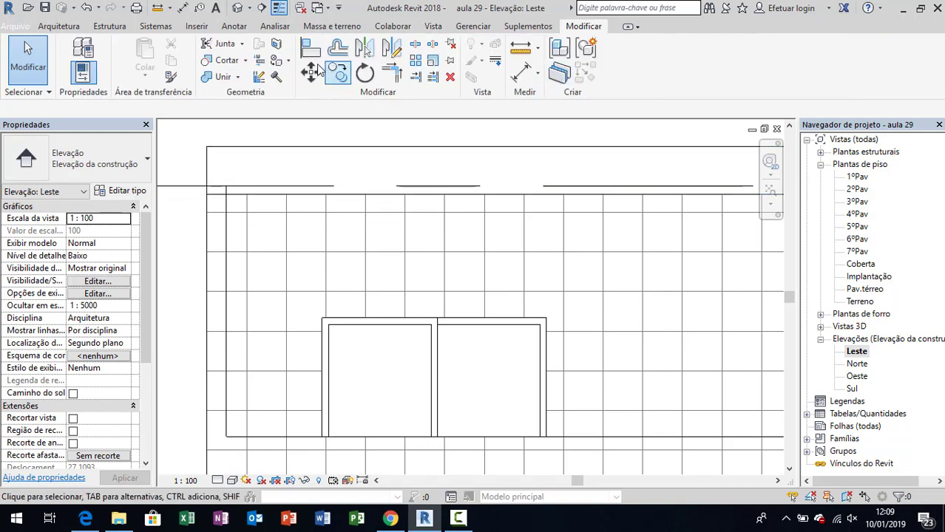
{"action": "left_click", "coordinate": [311, 59]}
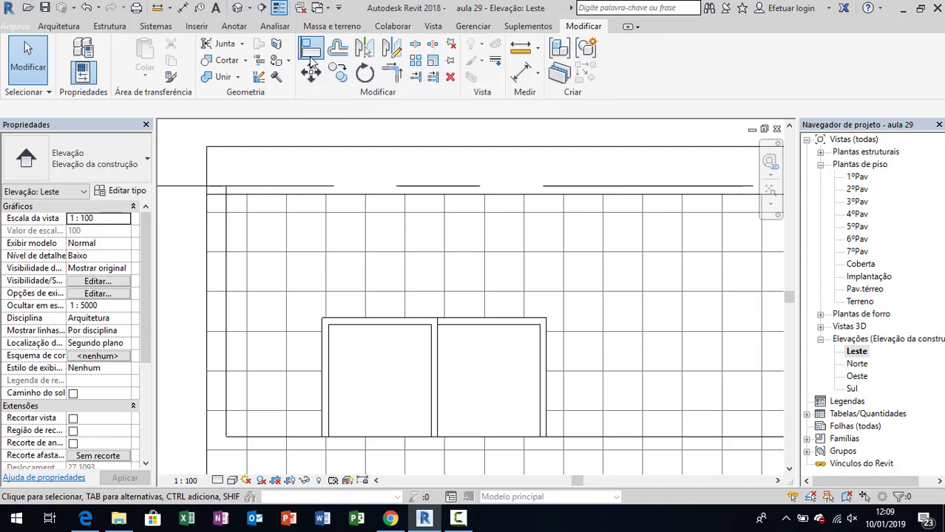
{"action": "left_click", "coordinate": [198, 191]}
{"action": "left_click", "coordinate": [231, 201]}
{"action": "scroll", "coordinate": [384, 236], "scroll_direction": "down", "scroll_amount": 2}
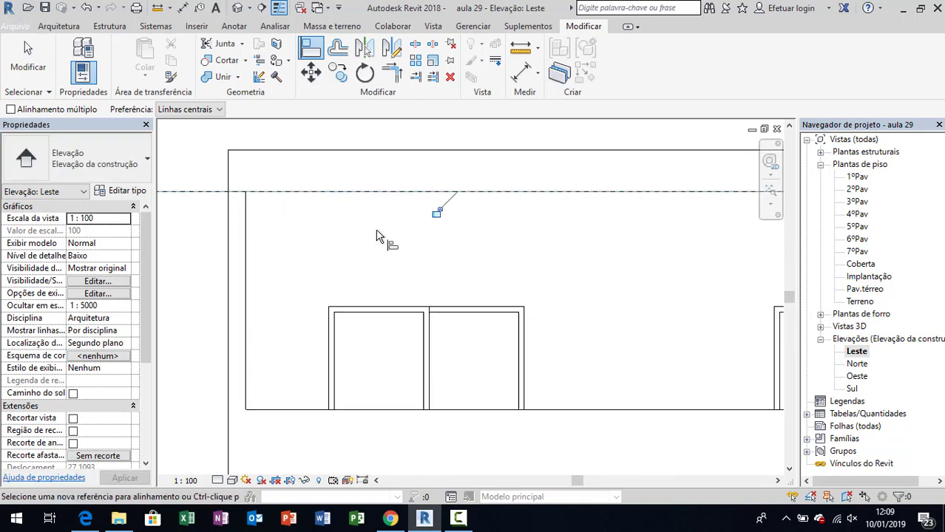
{"action": "scroll", "coordinate": [302, 262], "scroll_direction": "down", "scroll_amount": 2}
{"action": "scroll", "coordinate": [418, 283], "scroll_direction": "down", "scroll_amount": 2}
{"action": "scroll", "coordinate": [418, 283], "scroll_direction": "down", "scroll_amount": 2}
{"action": "scroll", "coordinate": [420, 289], "scroll_direction": "down", "scroll_amount": 2}
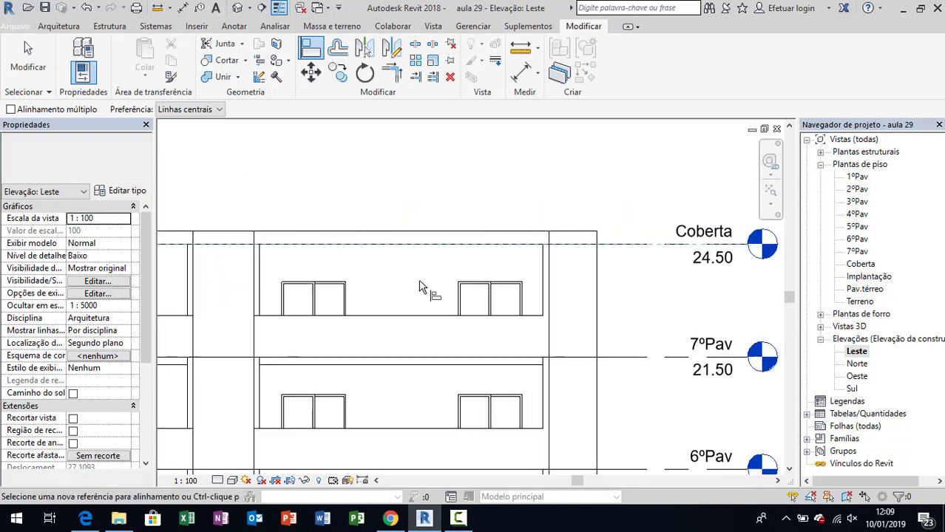
{"action": "left_click", "coordinate": [28, 58]}
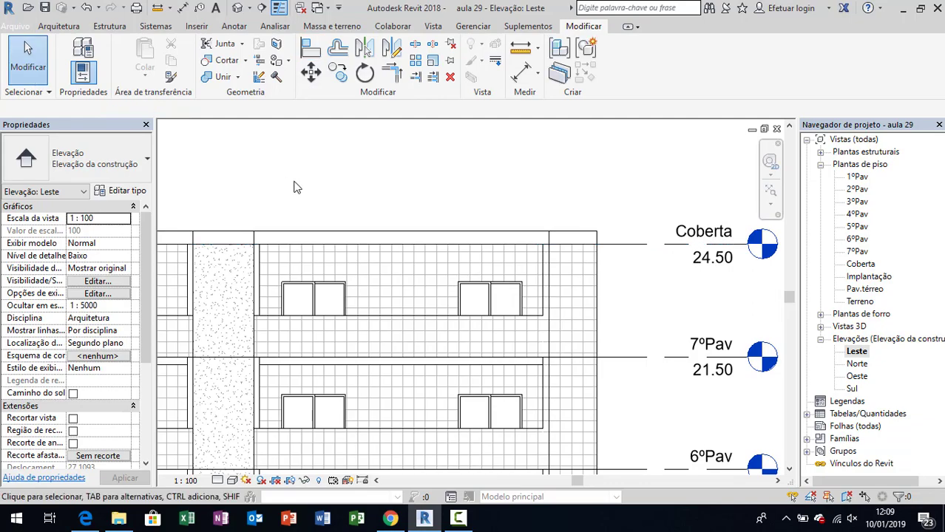
Step: Check the building from above in 3D, then switch to the Coberta floor plan
{"action": "left_click", "coordinate": [436, 27]}
{"action": "left_click", "coordinate": [456, 59]}
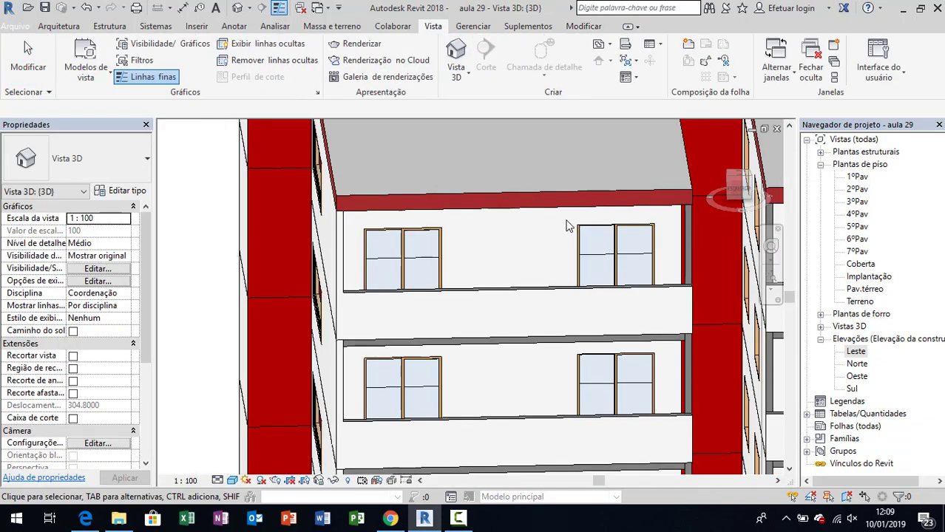
{"action": "mouse_move", "coordinate": [576, 270]}
{"action": "middle_mouse_down", "text": "shift"}
{"action": "mouse_move", "coordinate": [500, 280]}
{"action": "mouse_move", "coordinate": [537, 343]}
{"action": "mouse_move", "coordinate": [805, 298]}
{"action": "middle_mouse_up", "text": "shift"}
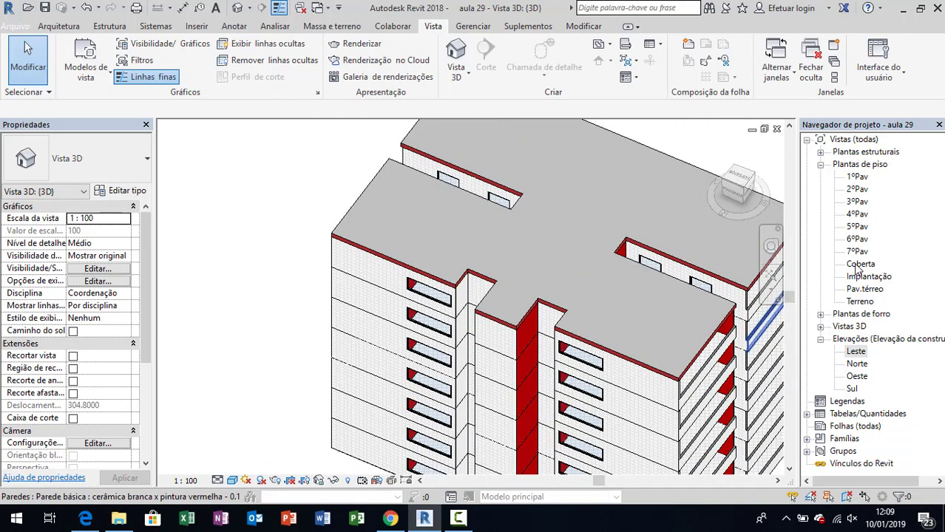
{"action": "double_click", "coordinate": [860, 265]}
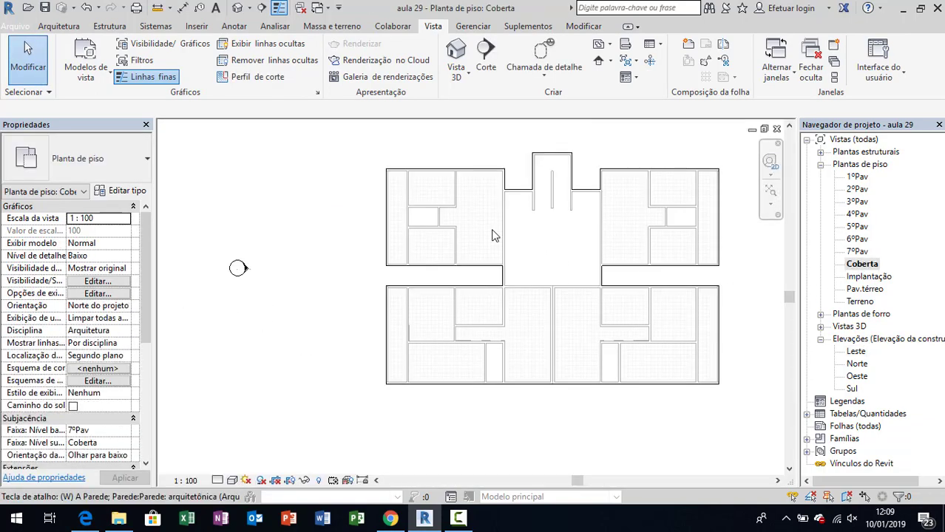
Step: Set new walls to 1.10 m unconnected height and draw the first parapet chain along the roof edge
{"action": "key", "text": "w"}
{"action": "key", "text": "a"}
{"action": "type", "text": "1.1"}
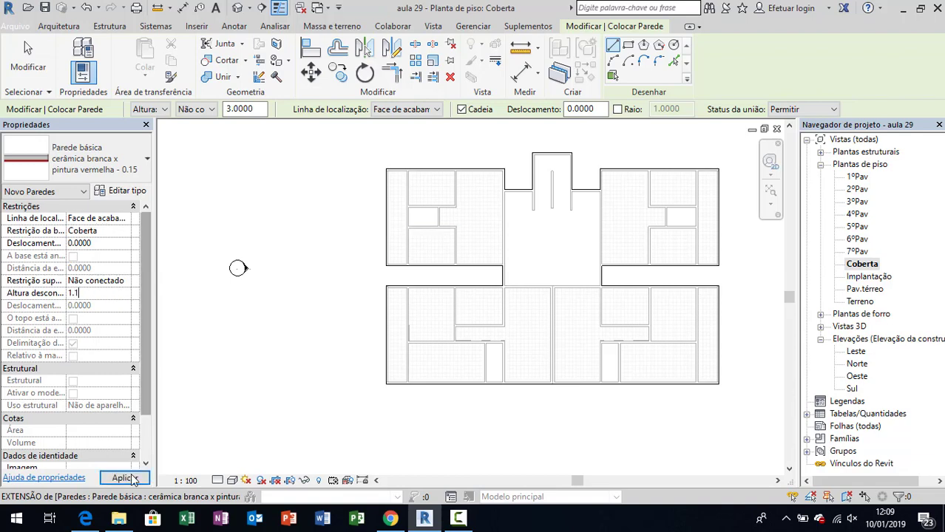
{"action": "left_click", "coordinate": [124, 479]}
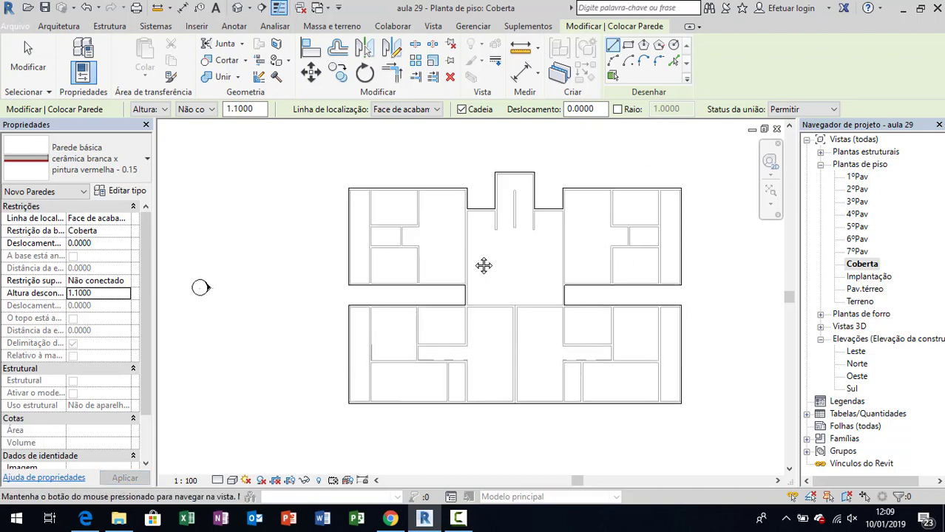
{"action": "scroll", "coordinate": [369, 186], "scroll_direction": "up", "scroll_amount": 3}
{"action": "scroll", "coordinate": [310, 205], "scroll_direction": "up", "scroll_amount": 2}
{"action": "scroll", "coordinate": [310, 205], "scroll_direction": "up", "scroll_amount": 1}
{"action": "left_click", "coordinate": [296, 218]}
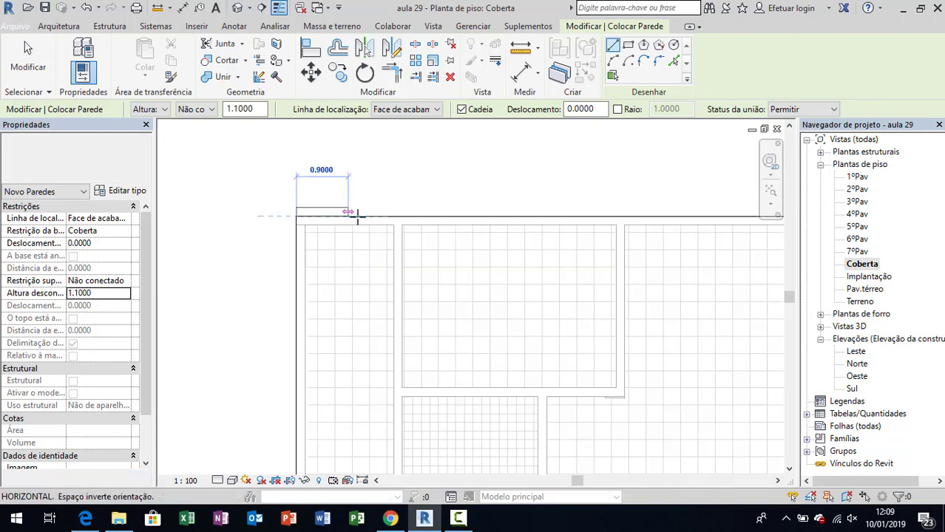
{"action": "scroll", "coordinate": [443, 235], "scroll_direction": "up", "scroll_amount": 2}
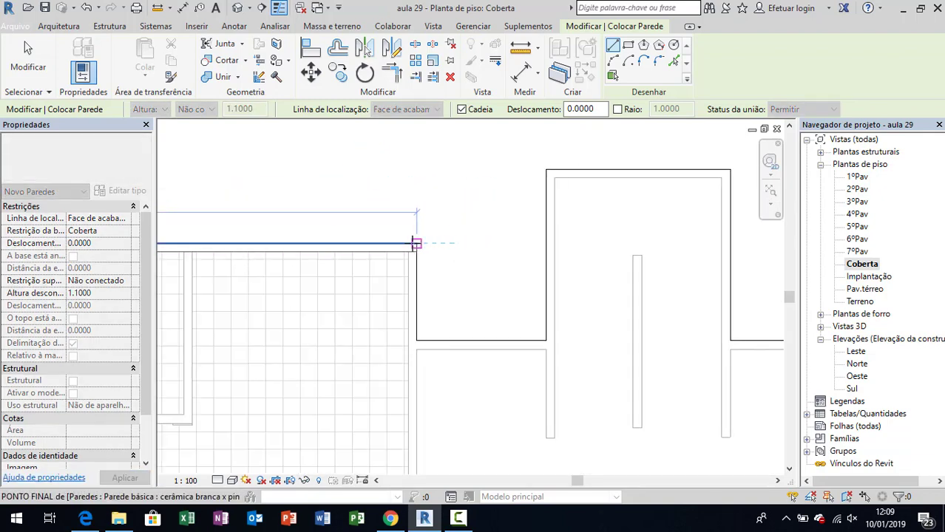
{"action": "left_click", "coordinate": [414, 305]}
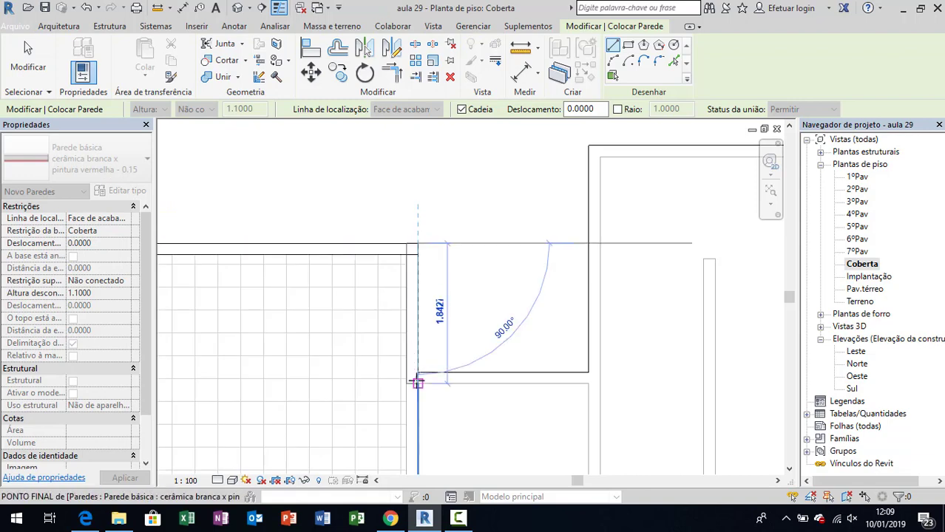
{"action": "left_click", "coordinate": [581, 374]}
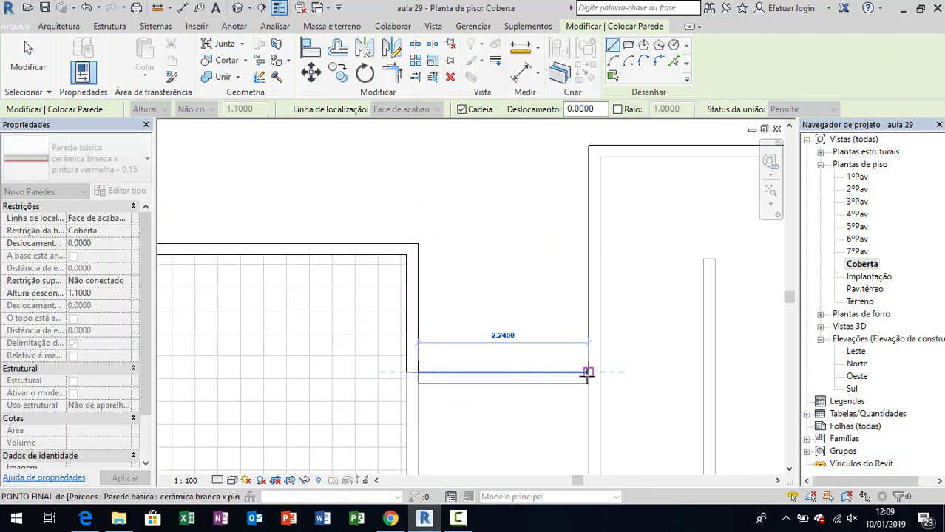
{"action": "left_click", "coordinate": [592, 305]}
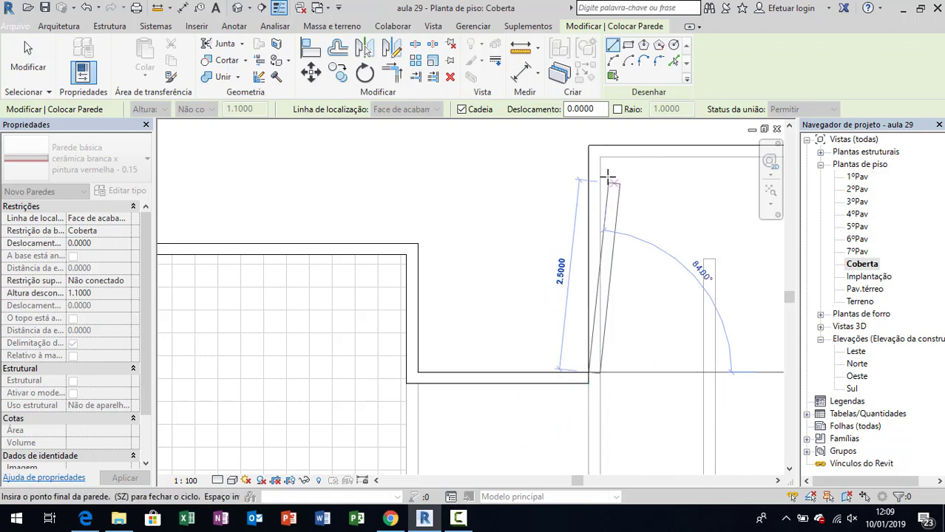
{"action": "key", "text": "Escape"}
Step: Draw a second parapet chain from the upper-left corner across to the core and down its edge
{"action": "scroll", "coordinate": [772, 281], "scroll_direction": "down", "scroll_amount": 2}
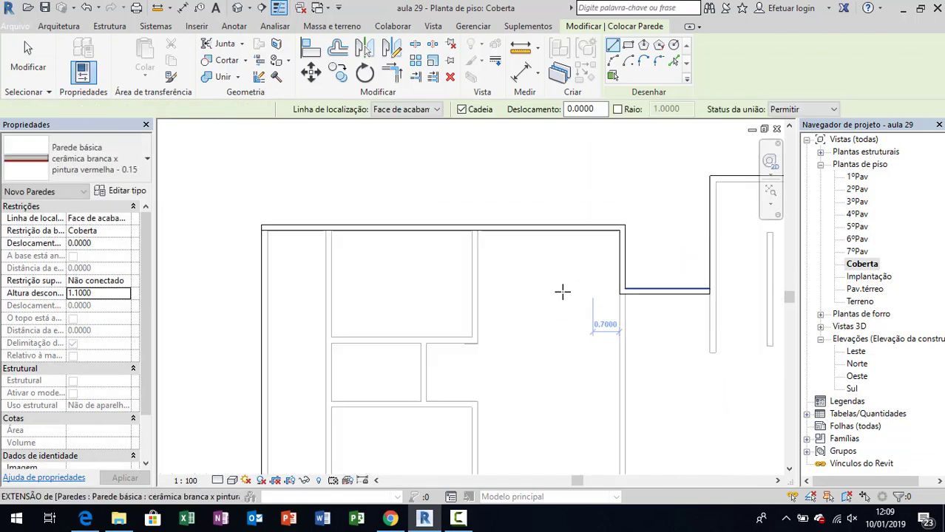
{"action": "scroll", "coordinate": [525, 209], "scroll_direction": "up", "scroll_amount": 2}
{"action": "scroll", "coordinate": [438, 197], "scroll_direction": "up", "scroll_amount": 1}
{"action": "left_click", "coordinate": [423, 169]}
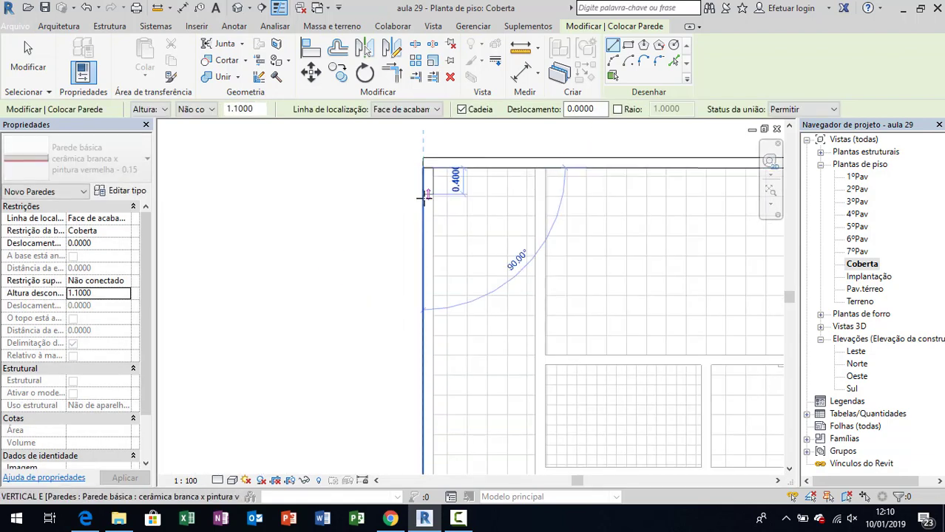
{"action": "scroll", "coordinate": [417, 260], "scroll_direction": "down", "scroll_amount": 1}
{"action": "scroll", "coordinate": [386, 268], "scroll_direction": "down", "scroll_amount": 1}
{"action": "scroll", "coordinate": [371, 270], "scroll_direction": "up", "scroll_amount": 1}
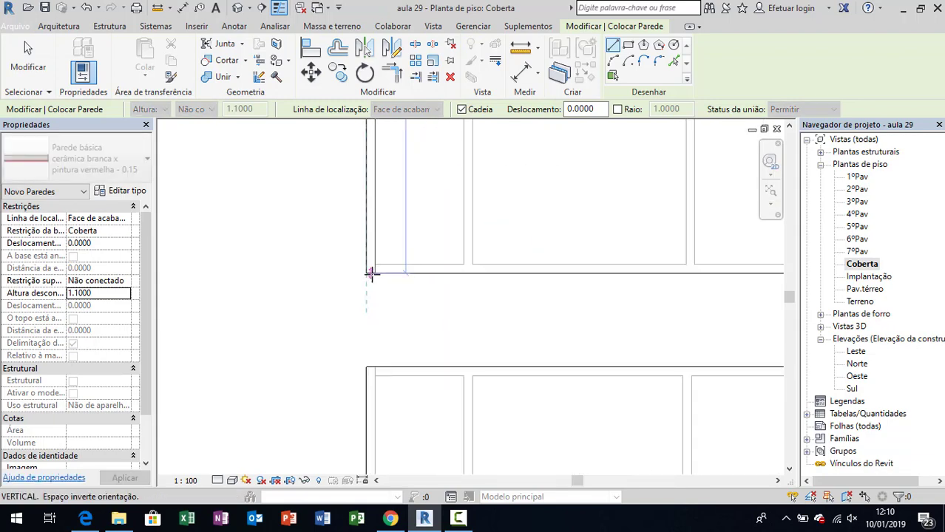
{"action": "left_click", "coordinate": [369, 272]}
{"action": "middle_click_drag", "start_coordinate": [496, 267], "coordinate": [190, 259]}
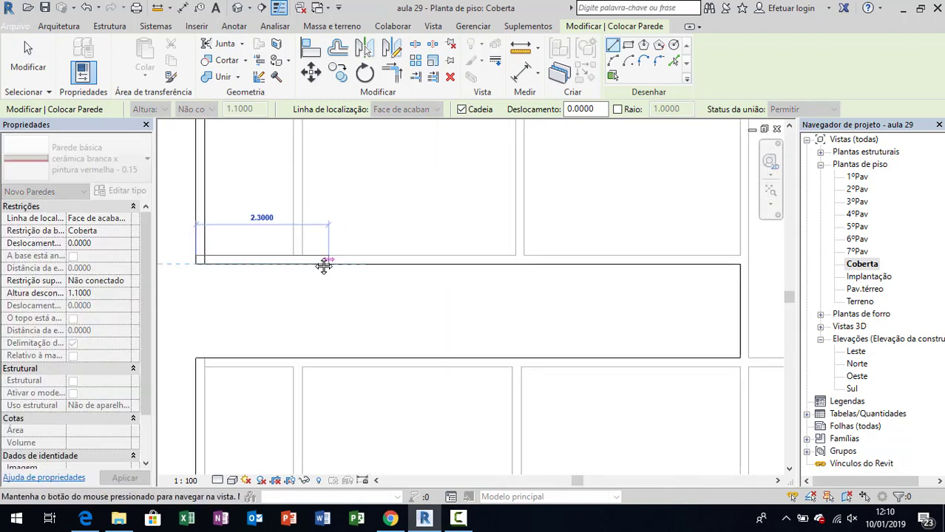
{"action": "left_click", "coordinate": [612, 260]}
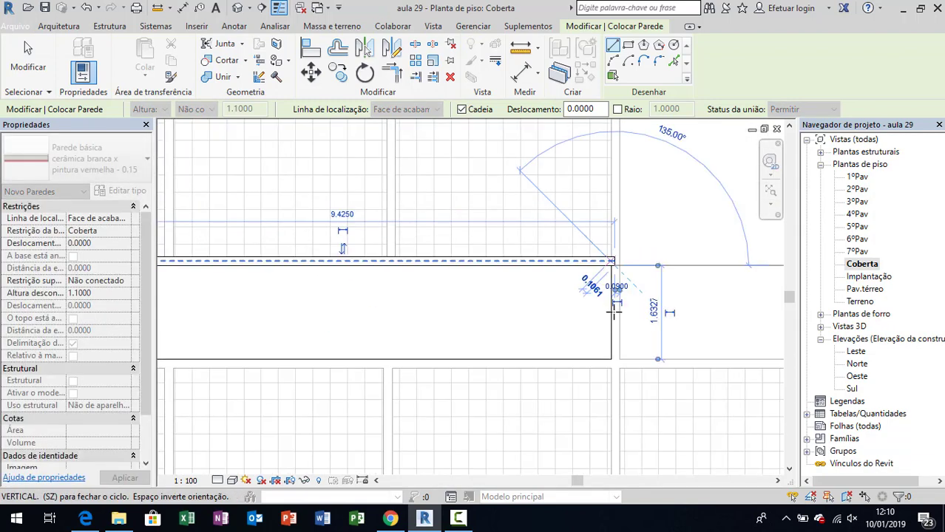
{"action": "left_click", "coordinate": [614, 361]}
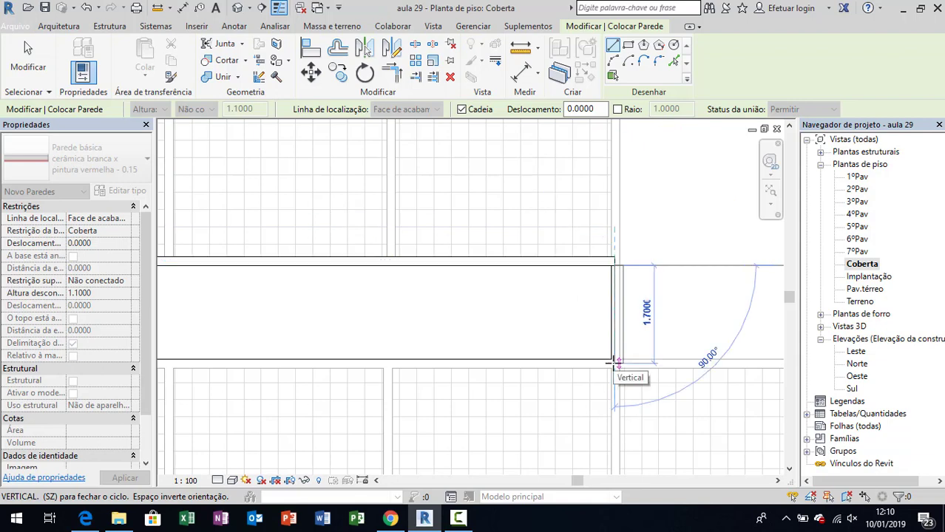
{"action": "key", "text": "Escape"}
{"action": "key", "text": "Escape"}
{"action": "left_click", "coordinate": [616, 262]}
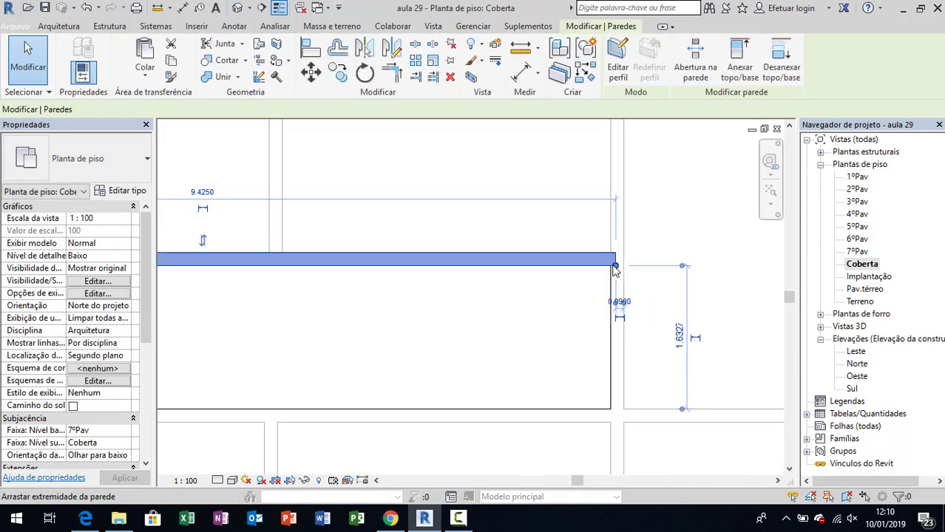
{"action": "left_click", "coordinate": [629, 269]}
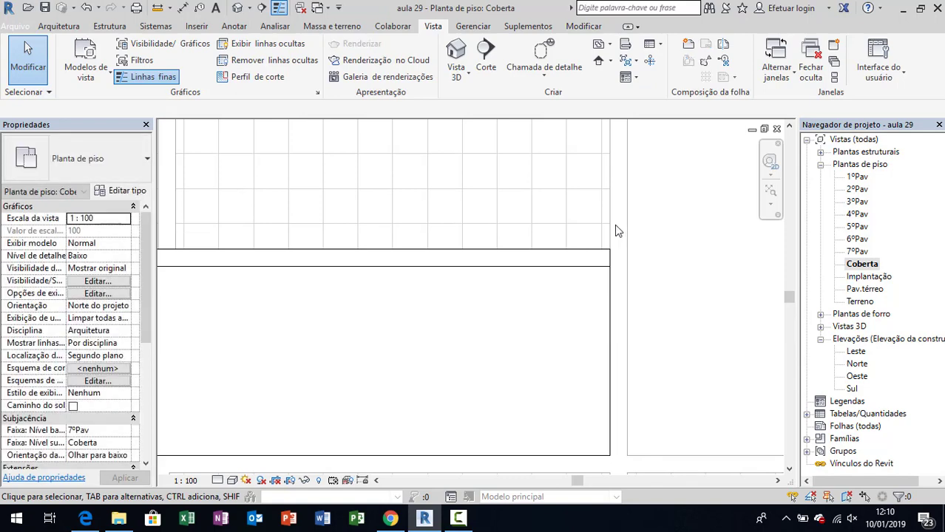
Step: Add parapet walls from the core corner across to the far corner, ending at the intersection
{"action": "key", "text": "w"}
{"action": "key", "text": "a"}
{"action": "left_click", "coordinate": [610, 262]}
{"action": "middle_click_drag", "start_coordinate": [596, 312], "coordinate": [607, 295]}
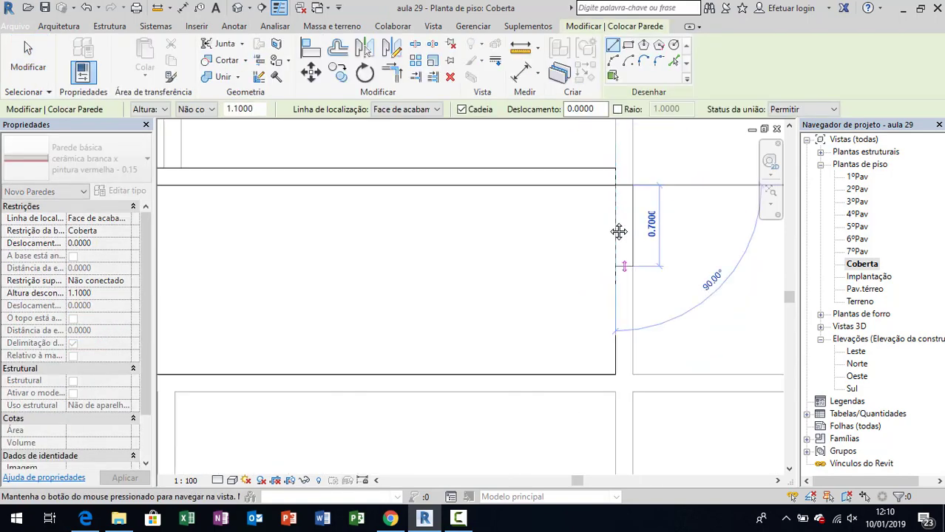
{"action": "left_click", "coordinate": [619, 311]}
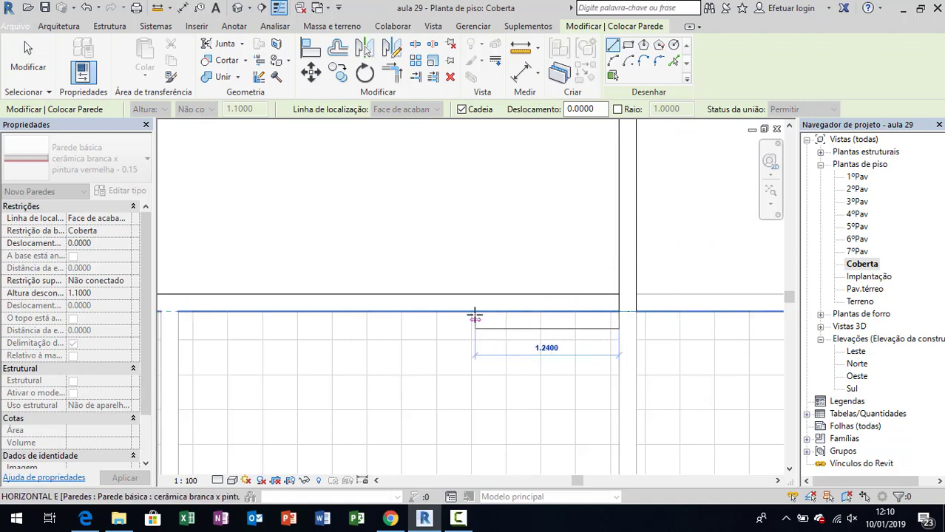
{"action": "scroll", "coordinate": [685, 258], "scroll_direction": "down", "scroll_amount": 2}
{"action": "scroll", "coordinate": [586, 268], "scroll_direction": "down", "scroll_amount": 2}
{"action": "scroll", "coordinate": [337, 238], "scroll_direction": "down", "scroll_amount": 2}
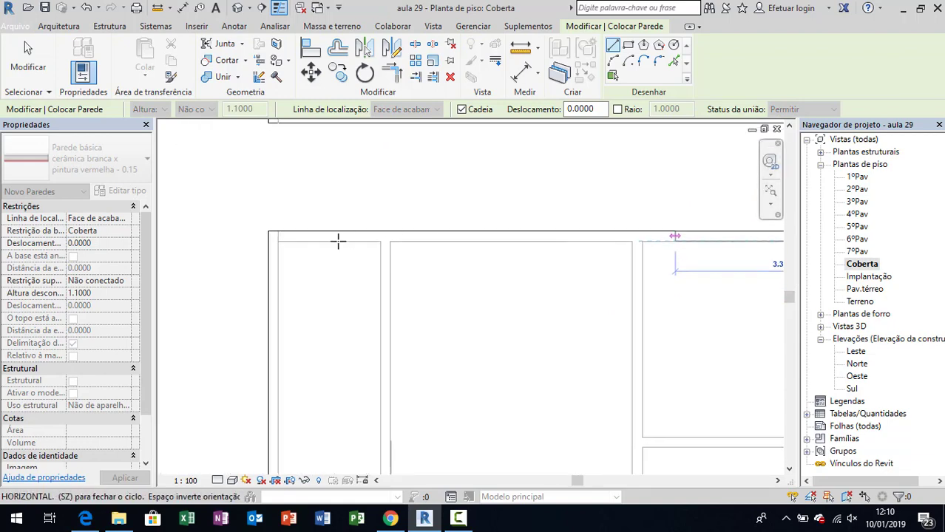
{"action": "left_click", "coordinate": [279, 239]}
{"action": "scroll", "coordinate": [337, 175], "scroll_direction": "up", "scroll_amount": 2}
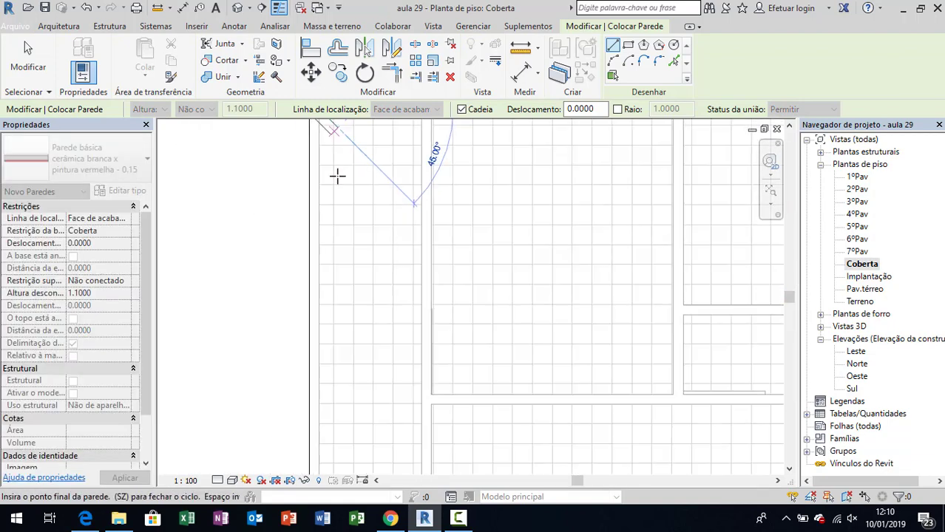
{"action": "scroll", "coordinate": [363, 194], "scroll_direction": "down", "scroll_amount": 2}
{"action": "scroll", "coordinate": [329, 247], "scroll_direction": "down", "scroll_amount": 1}
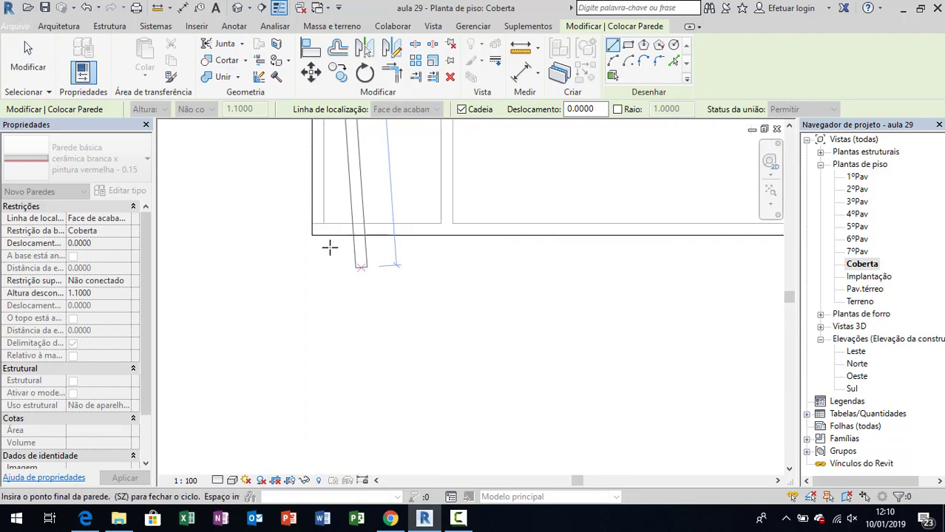
{"action": "scroll", "coordinate": [317, 217], "scroll_direction": "up", "scroll_amount": 1}
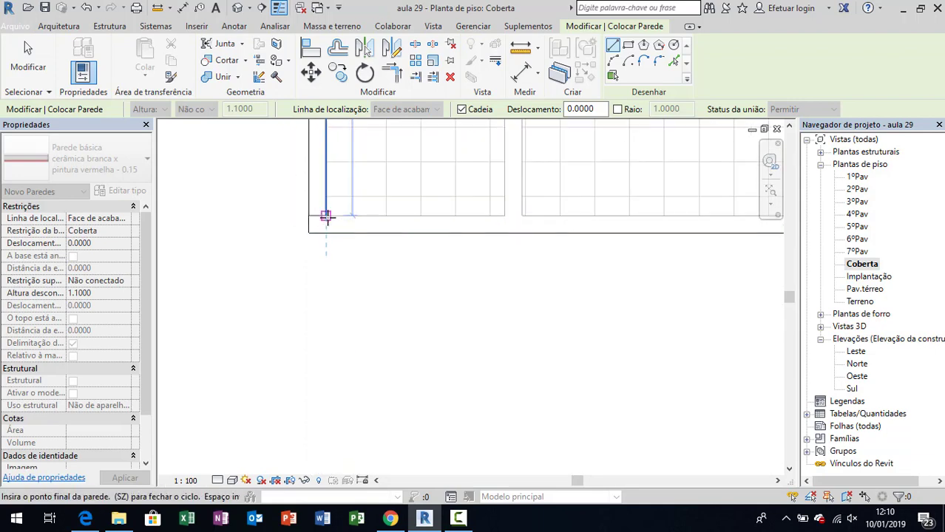
{"action": "scroll", "coordinate": [326, 216], "scroll_direction": "up", "scroll_amount": 2}
{"action": "scroll", "coordinate": [538, 207], "scroll_direction": "down", "scroll_amount": 1}
{"action": "scroll", "coordinate": [466, 234], "scroll_direction": "down", "scroll_amount": 1}
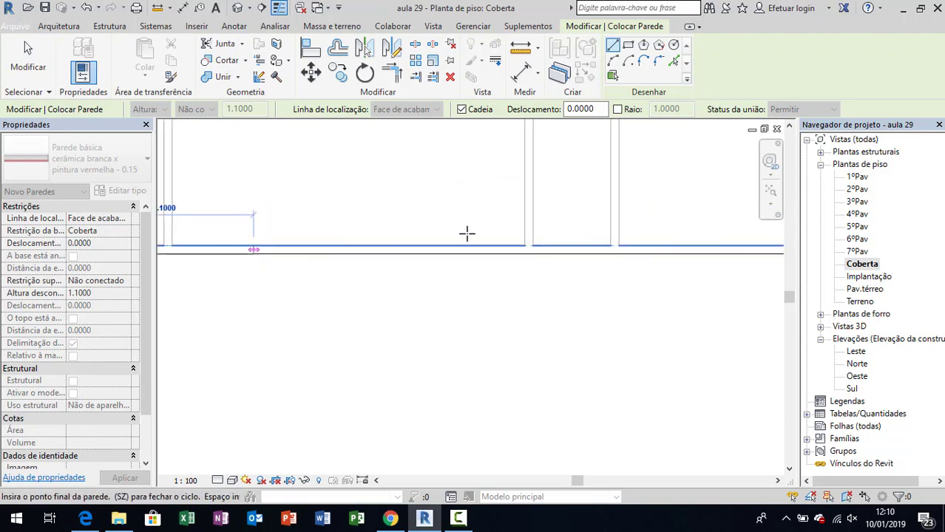
{"action": "scroll", "coordinate": [467, 234], "scroll_direction": "down", "scroll_amount": 1}
{"action": "scroll", "coordinate": [517, 281], "scroll_direction": "up", "scroll_amount": 1}
{"action": "scroll", "coordinate": [580, 317], "scroll_direction": "up", "scroll_amount": 1}
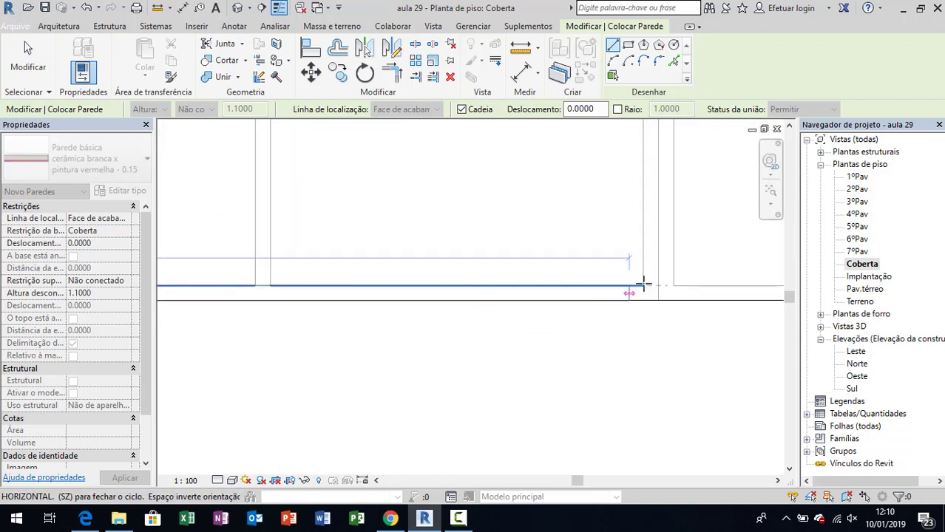
{"action": "left_click", "coordinate": [658, 285]}
{"action": "key", "text": "Escape"}
{"action": "key", "text": "Escape"}
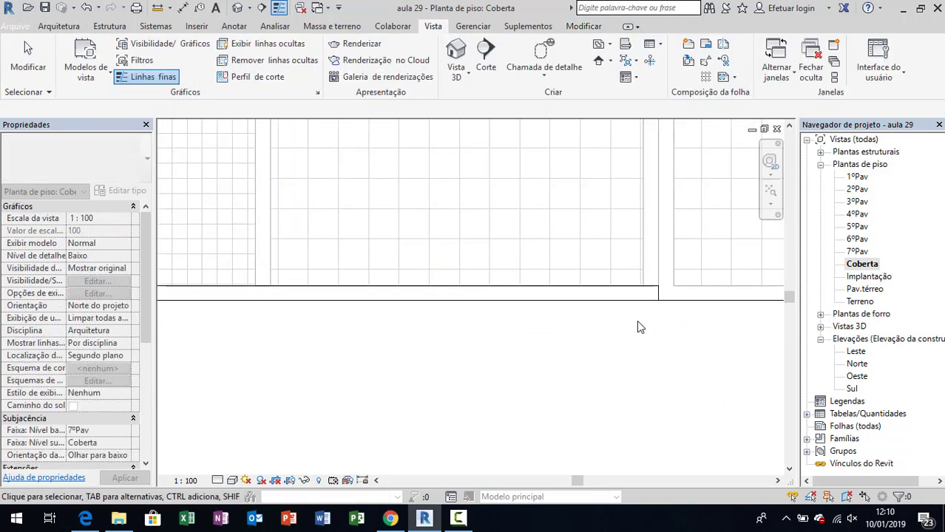
{"action": "scroll", "coordinate": [625, 318], "scroll_direction": "down", "scroll_amount": 4}
{"action": "scroll", "coordinate": [584, 336], "scroll_direction": "up", "scroll_amount": 1}
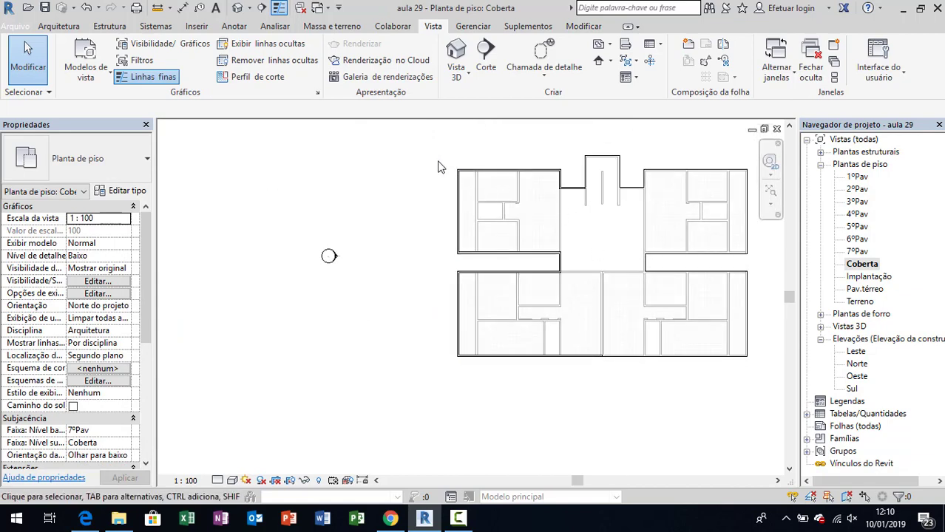
{"action": "mouse_move", "coordinate": [559, 366]}
{"action": "left_mouse_down"}
{"action": "mouse_move", "coordinate": [590, 392]}
{"action": "mouse_move", "coordinate": [607, 387]}
{"action": "left_mouse_up"}
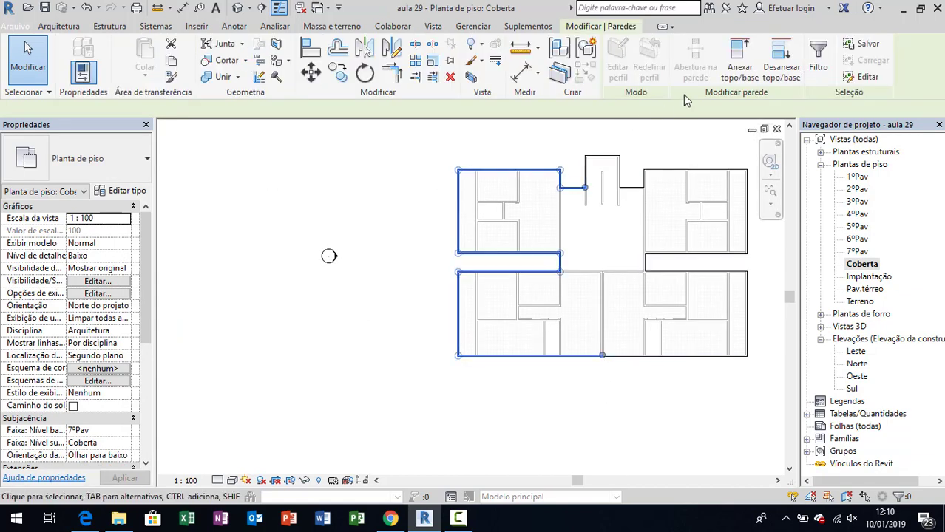
{"action": "left_click", "coordinate": [818, 63]}
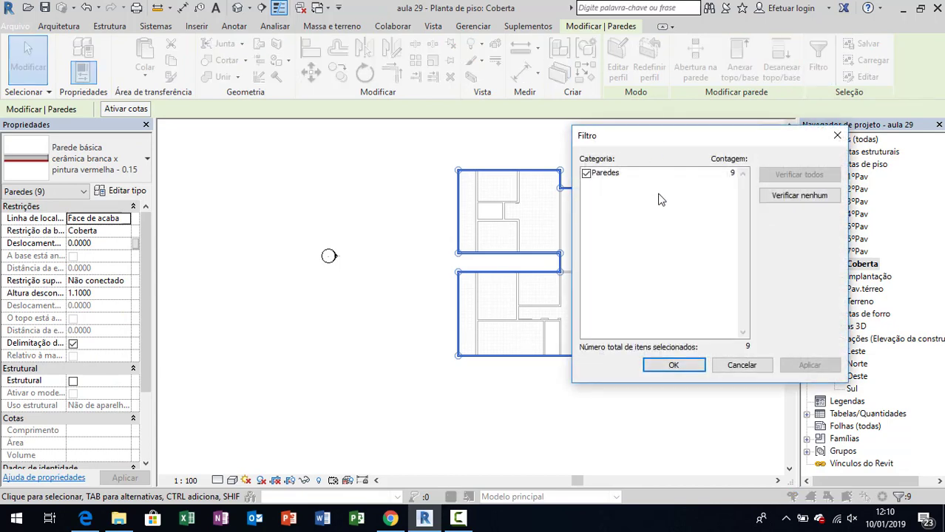
{"action": "left_click", "coordinate": [666, 365]}
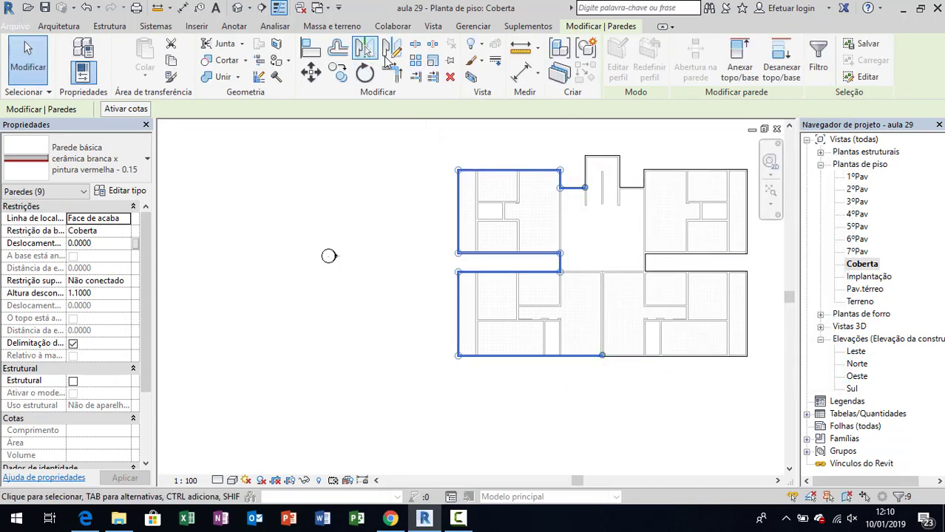
{"action": "key", "text": "m"}
{"action": "key", "text": "v"}
{"action": "scroll", "coordinate": [607, 355], "scroll_direction": "up", "scroll_amount": 3}
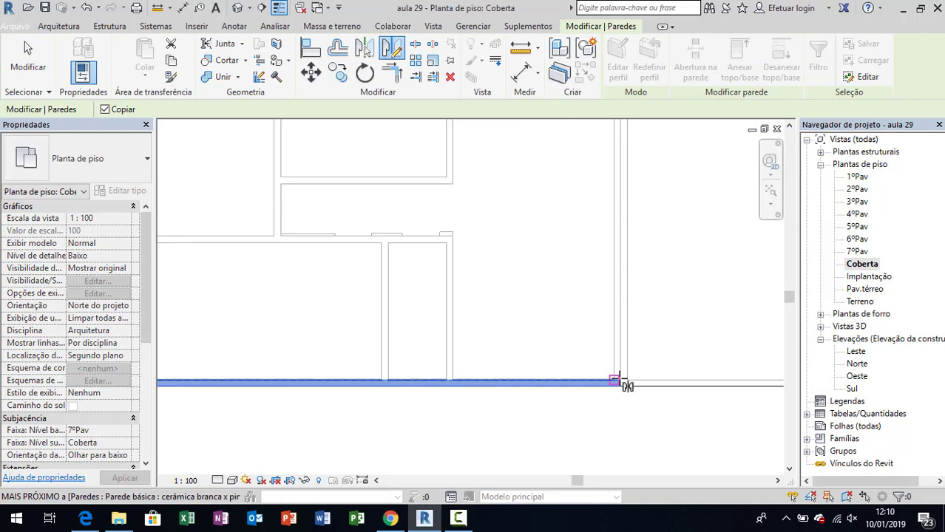
{"action": "scroll", "coordinate": [621, 388], "scroll_direction": "up", "scroll_amount": 2}
{"action": "scroll", "coordinate": [621, 388], "scroll_direction": "down", "scroll_amount": 2}
{"action": "left_click", "coordinate": [621, 385]}
{"action": "scroll", "coordinate": [618, 327], "scroll_direction": "down", "scroll_amount": 2}
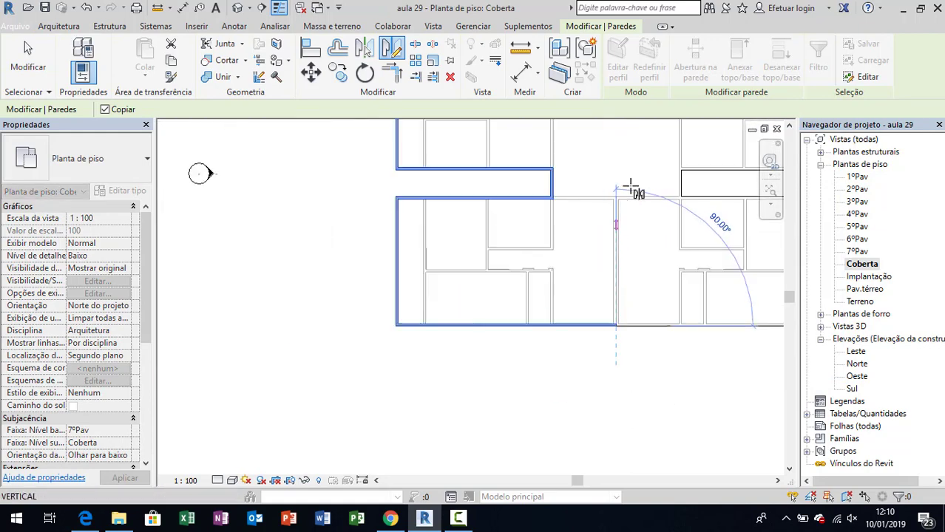
{"action": "scroll", "coordinate": [591, 259], "scroll_direction": "down", "scroll_amount": 2}
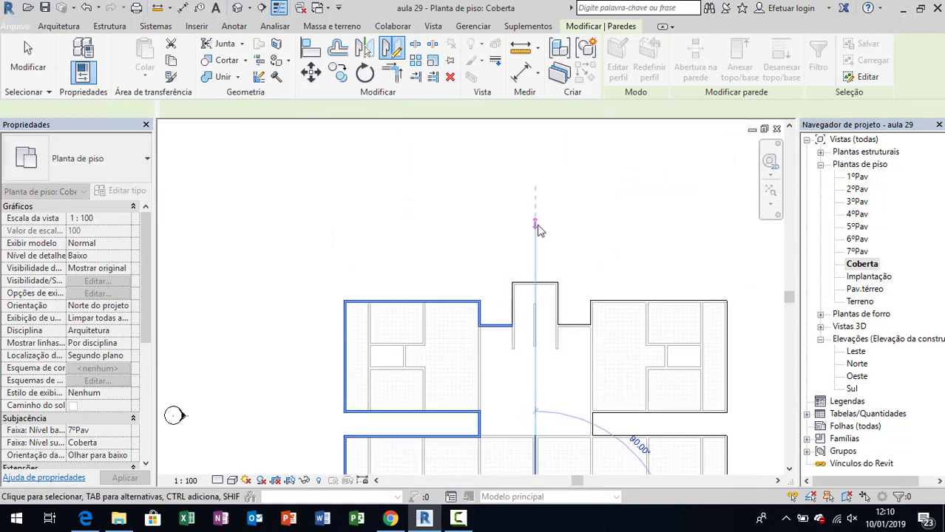
{"action": "key", "text": "Escape"}
{"action": "key", "text": "Escape"}
{"action": "scroll", "coordinate": [563, 363], "scroll_direction": "up", "scroll_amount": 3}
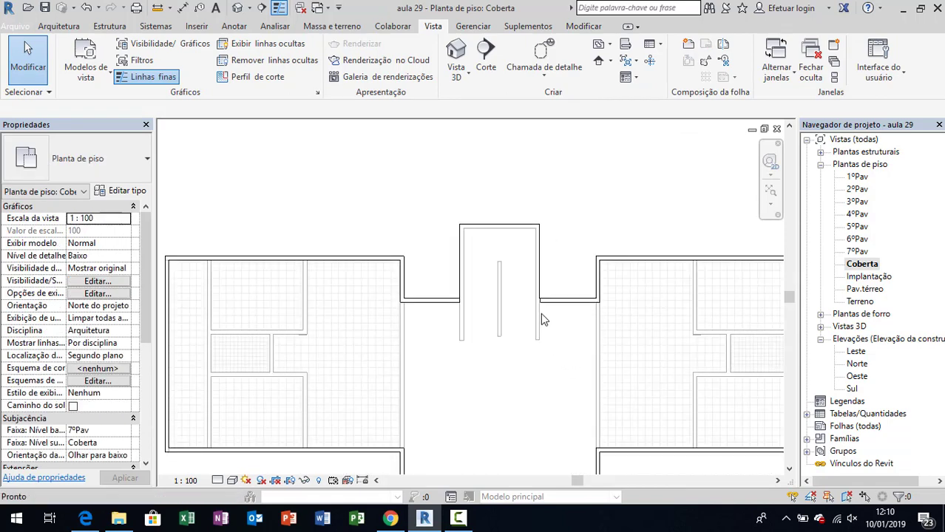
Step: Draw 1.10 m parapet walls up the core's right side and across its top to the left corner
{"action": "key", "text": "w"}
{"action": "key", "text": "a"}
{"action": "scroll", "coordinate": [562, 307], "scroll_direction": "up", "scroll_amount": 3}
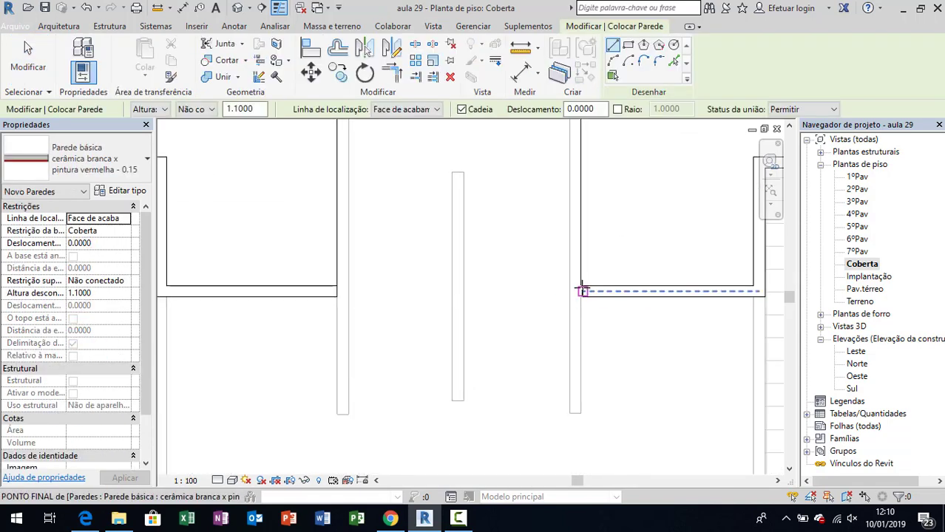
{"action": "left_click", "coordinate": [582, 290]}
{"action": "scroll", "coordinate": [551, 244], "scroll_direction": "up", "scroll_amount": 2}
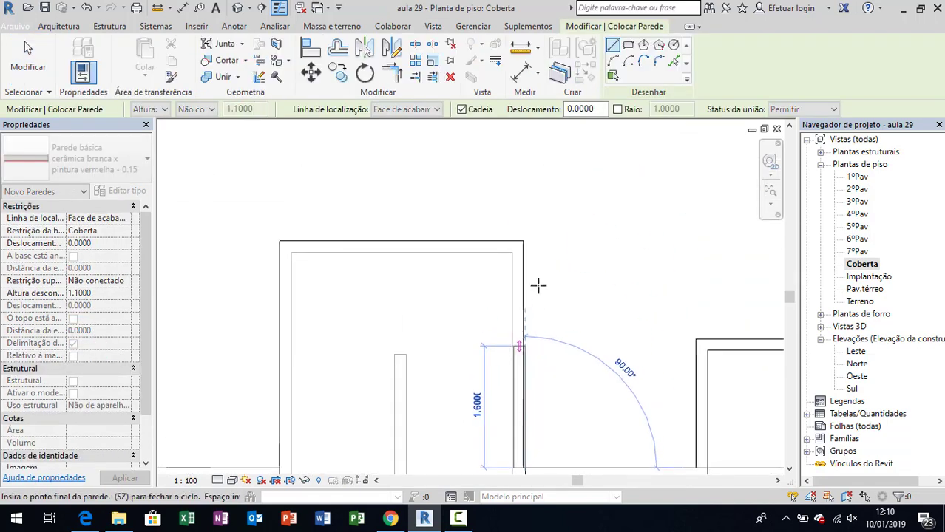
{"action": "left_click", "coordinate": [521, 243]}
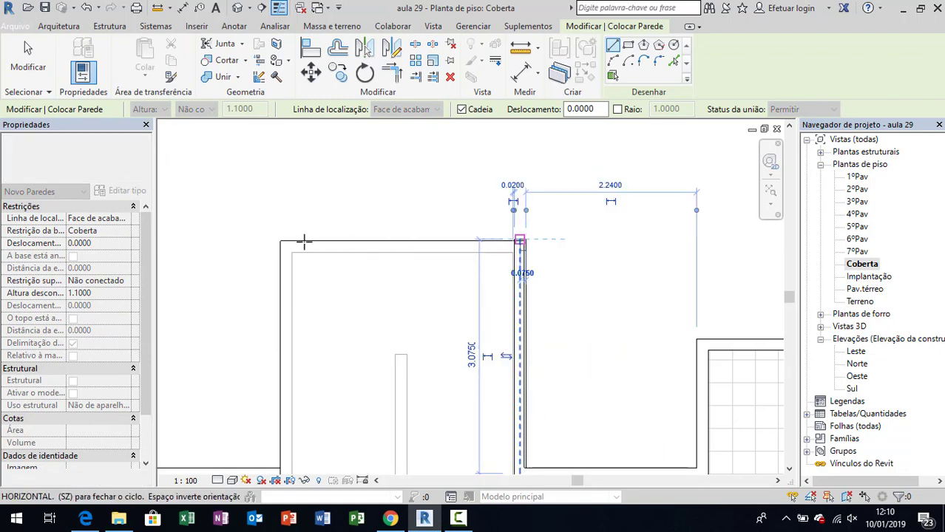
{"action": "left_click", "coordinate": [281, 243]}
{"action": "middle_click_drag", "start_coordinate": [292, 289], "coordinate": [342, 200]}
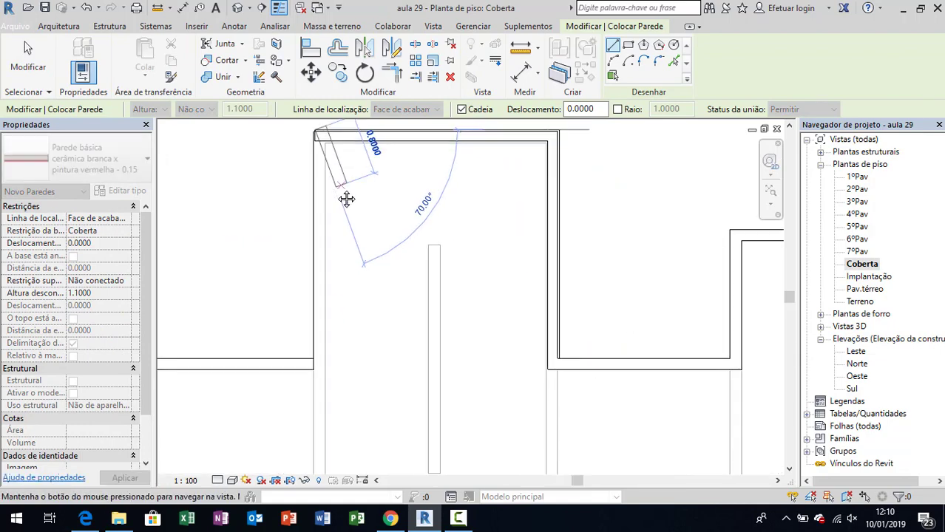
{"action": "key", "text": "Escape"}
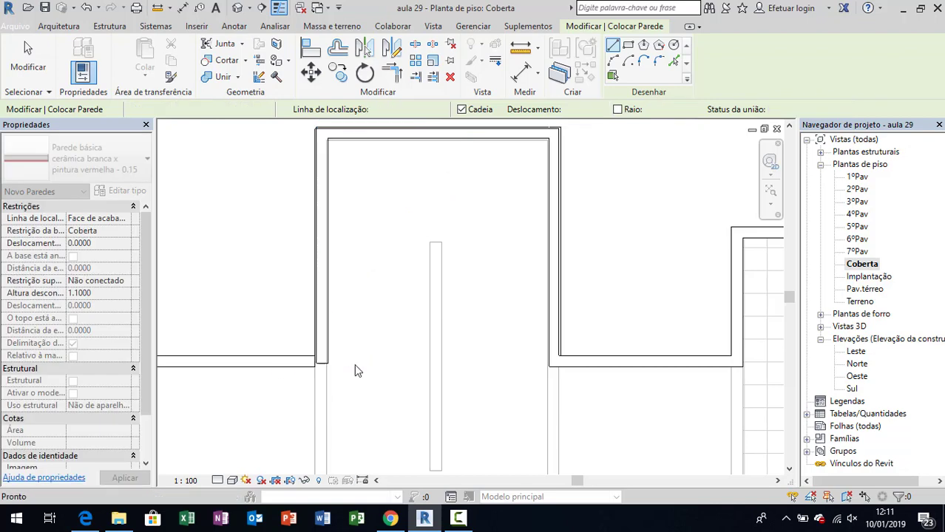
{"action": "key", "text": "Escape"}
{"action": "left_click", "coordinate": [331, 344]}
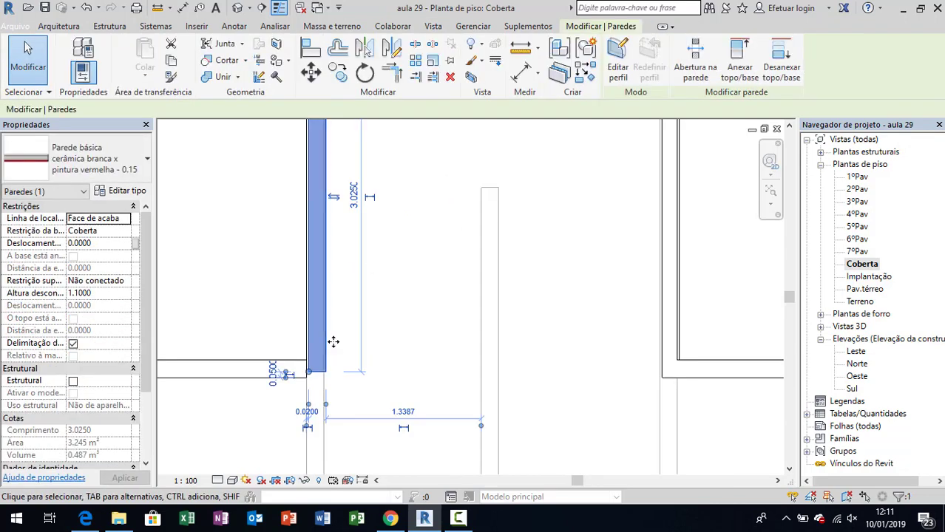
{"action": "key", "text": "Escape"}
{"action": "scroll", "coordinate": [432, 280], "scroll_direction": "down", "scroll_amount": 2}
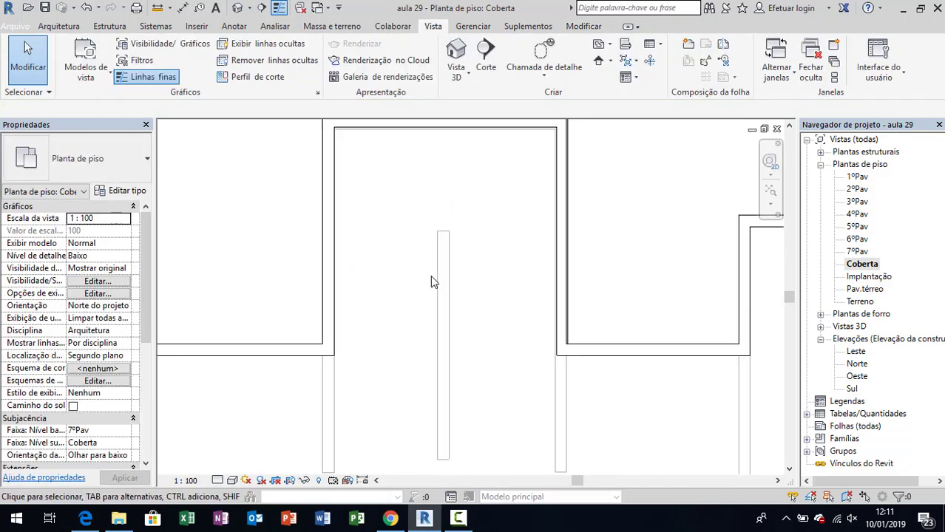
{"action": "scroll", "coordinate": [497, 301], "scroll_direction": "down", "scroll_amount": 1}
{"action": "scroll", "coordinate": [497, 300], "scroll_direction": "up", "scroll_amount": 1}
{"action": "left_click", "coordinate": [529, 280]}
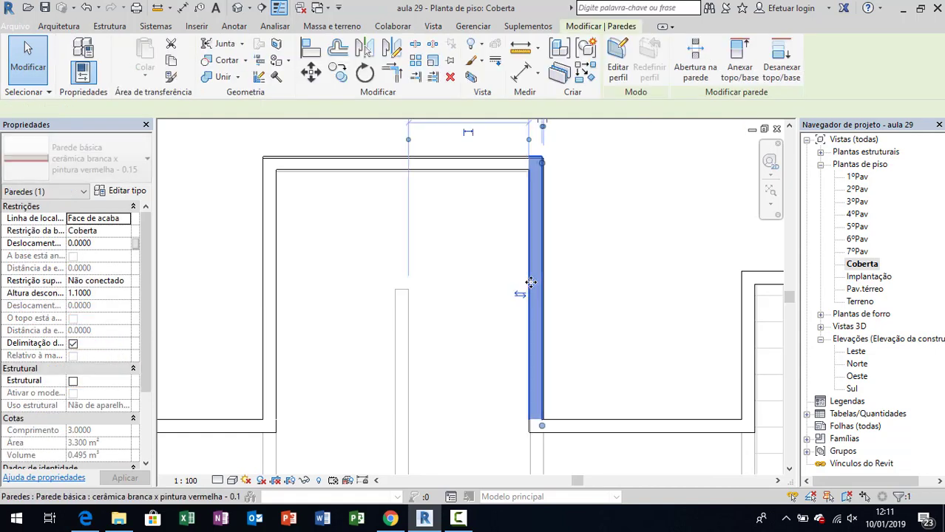
{"action": "key", "text": "Escape"}
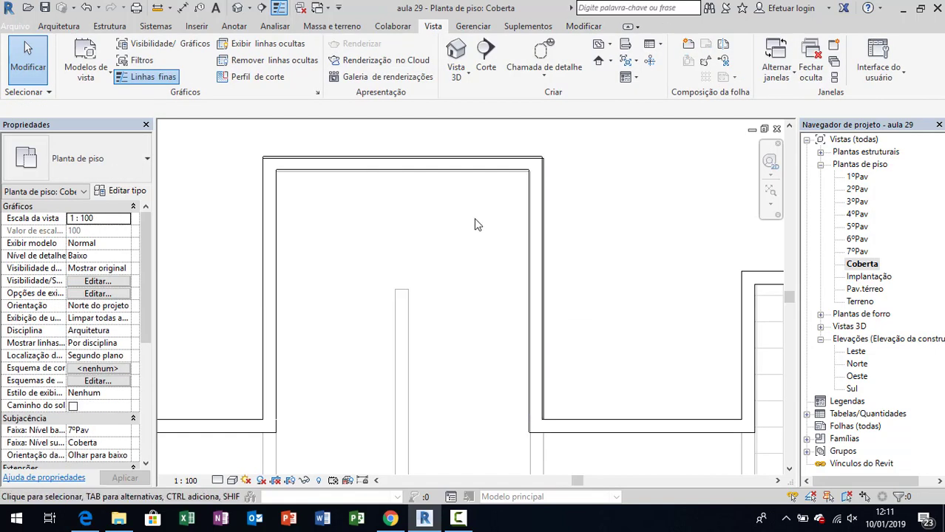
{"action": "left_click", "coordinate": [449, 172]}
{"action": "key", "text": "Escape"}
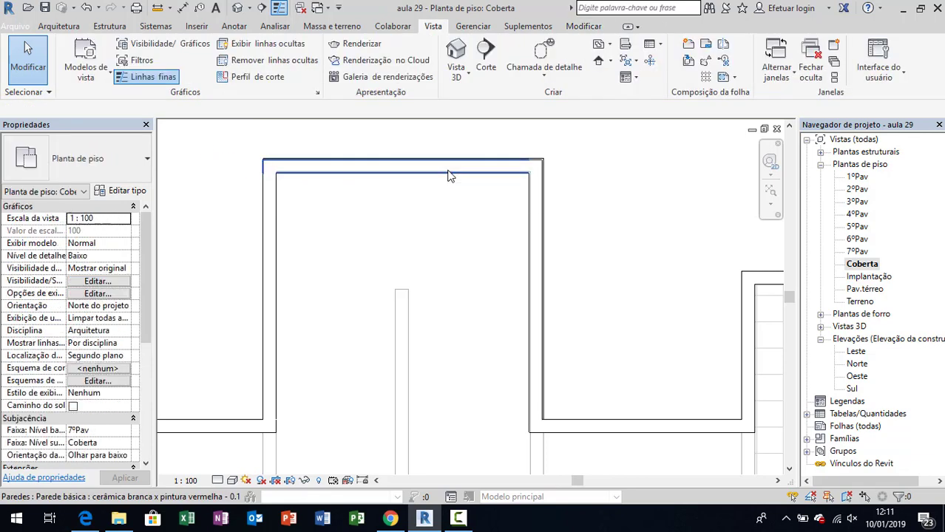
{"action": "scroll", "coordinate": [565, 174], "scroll_direction": "up", "scroll_amount": 5}
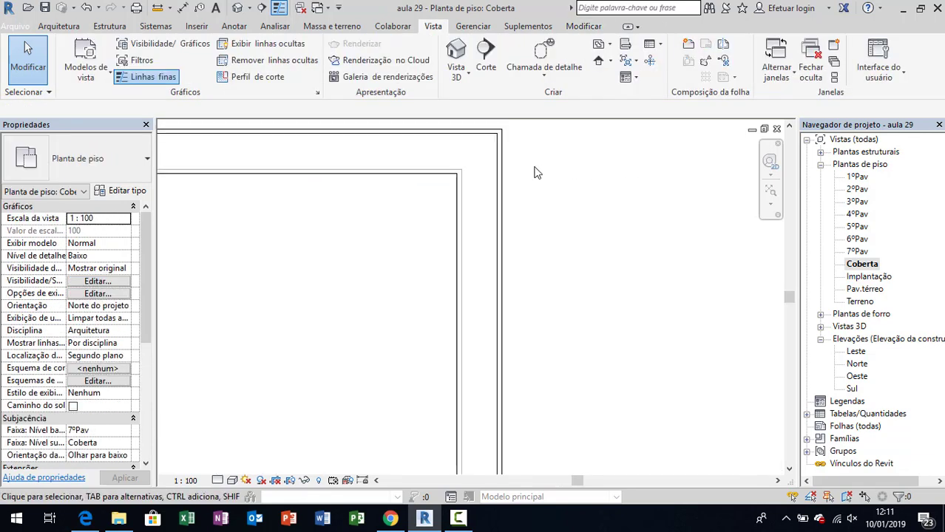
{"action": "left_click", "coordinate": [495, 166]}
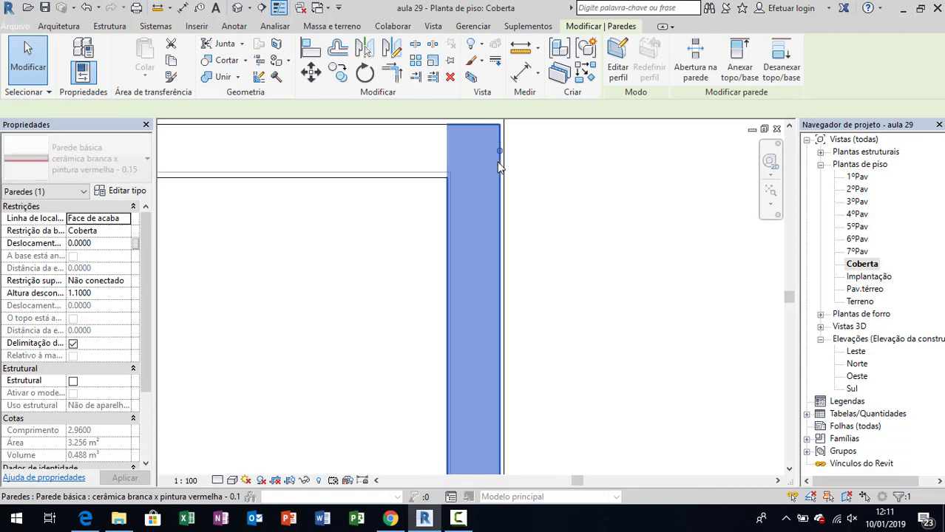
{"action": "key", "text": "Escape"}
{"action": "middle_click_drag", "start_coordinate": [497, 166], "coordinate": [589, 253]}
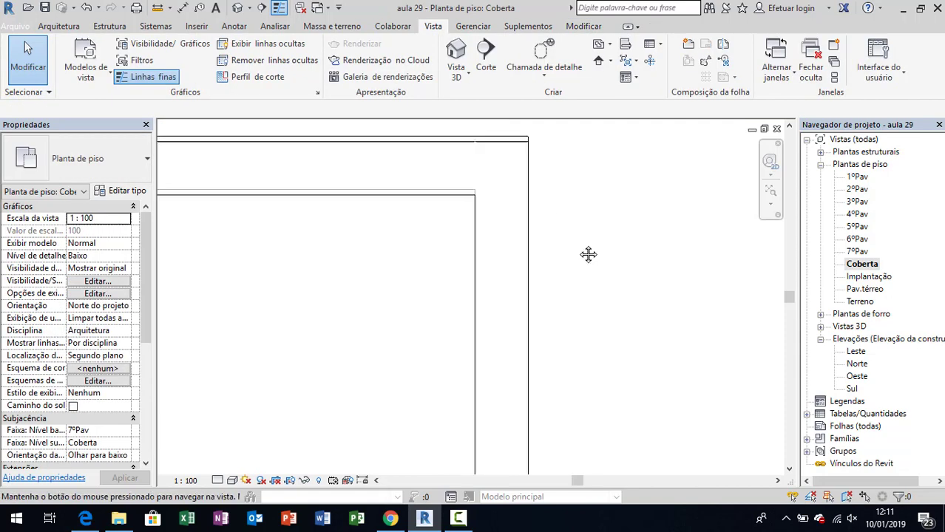
{"action": "left_click", "coordinate": [500, 266]}
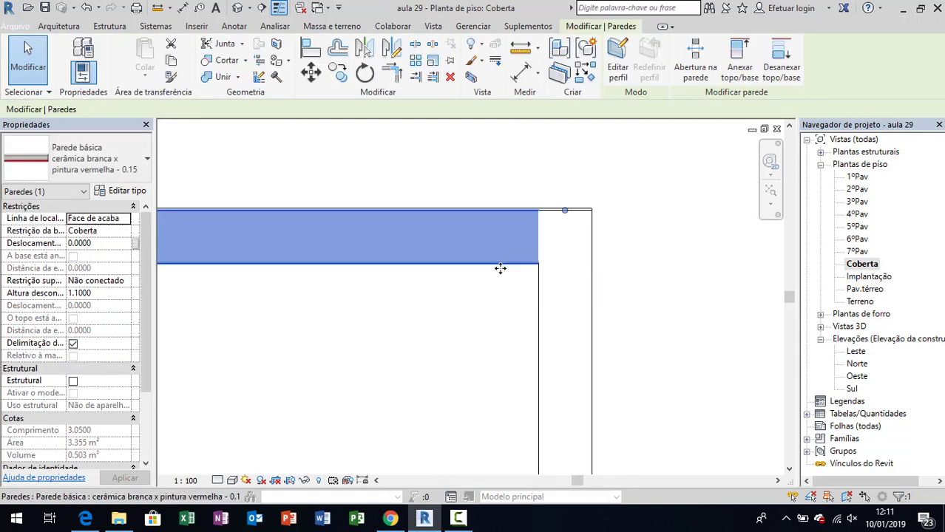
{"action": "key", "text": "Escape"}
{"action": "scroll", "coordinate": [566, 214], "scroll_direction": "down", "scroll_amount": 6}
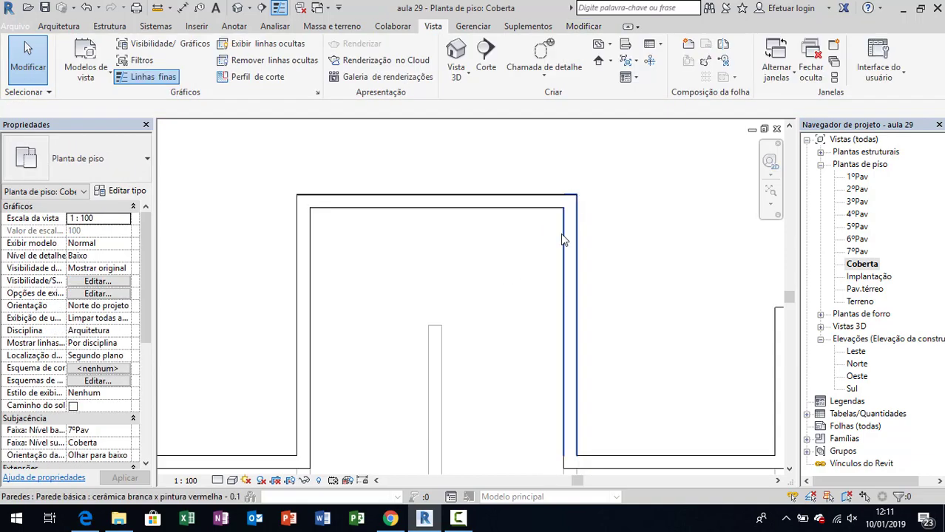
Step: Switch to the 3D view and orbit down onto the roof to inspect the red parapets
{"action": "left_click", "coordinate": [457, 55]}
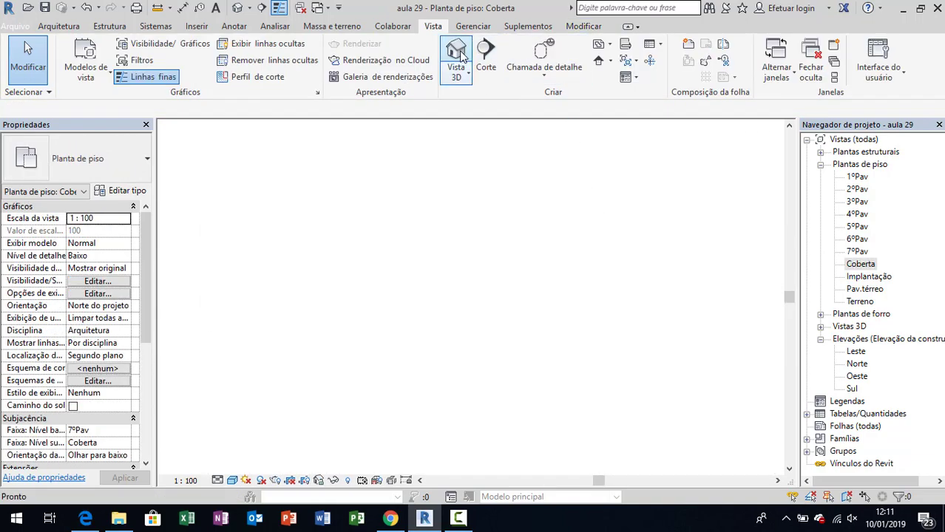
{"action": "scroll", "coordinate": [496, 309], "scroll_direction": "up", "scroll_amount": 3}
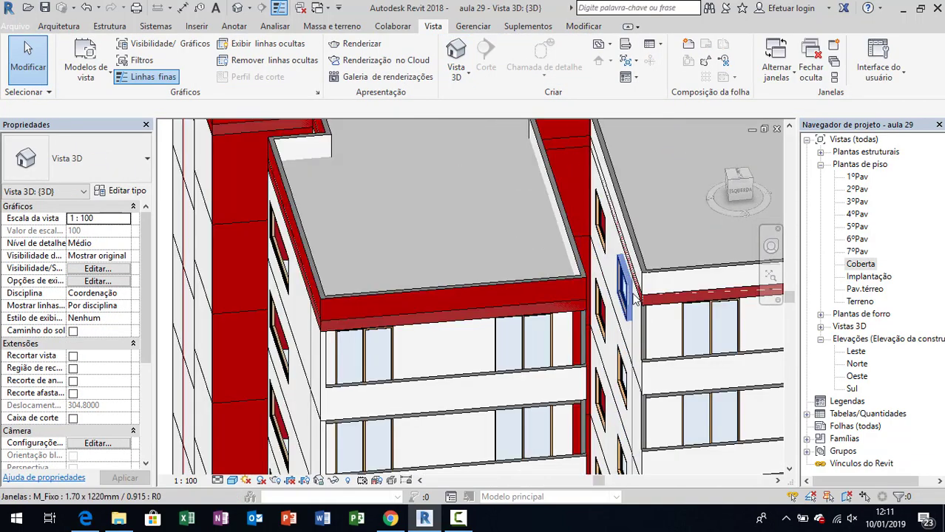
{"action": "mouse_move", "coordinate": [534, 293]}
{"action": "middle_mouse_down", "text": "shift"}
{"action": "mouse_move", "coordinate": [627, 326]}
{"action": "mouse_move", "coordinate": [614, 275]}
{"action": "mouse_move", "coordinate": [666, 316]}
{"action": "mouse_move", "coordinate": [685, 264]}
{"action": "mouse_move", "coordinate": [600, 345]}
{"action": "mouse_move", "coordinate": [369, 322]}
{"action": "mouse_move", "coordinate": [564, 318]}
{"action": "mouse_move", "coordinate": [443, 244]}
{"action": "mouse_move", "coordinate": [544, 317]}
{"action": "mouse_move", "coordinate": [311, 386]}
{"action": "mouse_move", "coordinate": [243, 363]}
{"action": "mouse_move", "coordinate": [213, 302]}
{"action": "mouse_move", "coordinate": [363, 294]}
{"action": "middle_mouse_up", "text": "shift"}
{"action": "scroll", "coordinate": [443, 244], "scroll_direction": "down", "scroll_amount": 3}
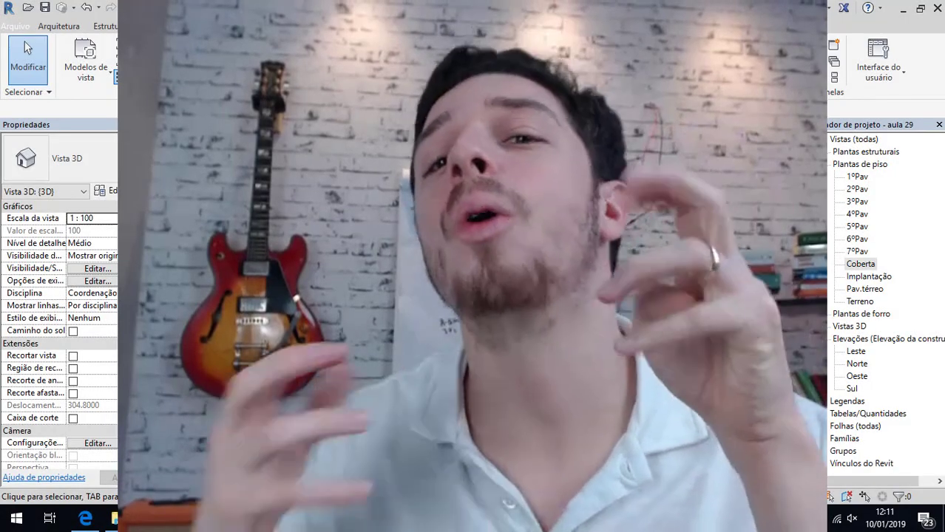